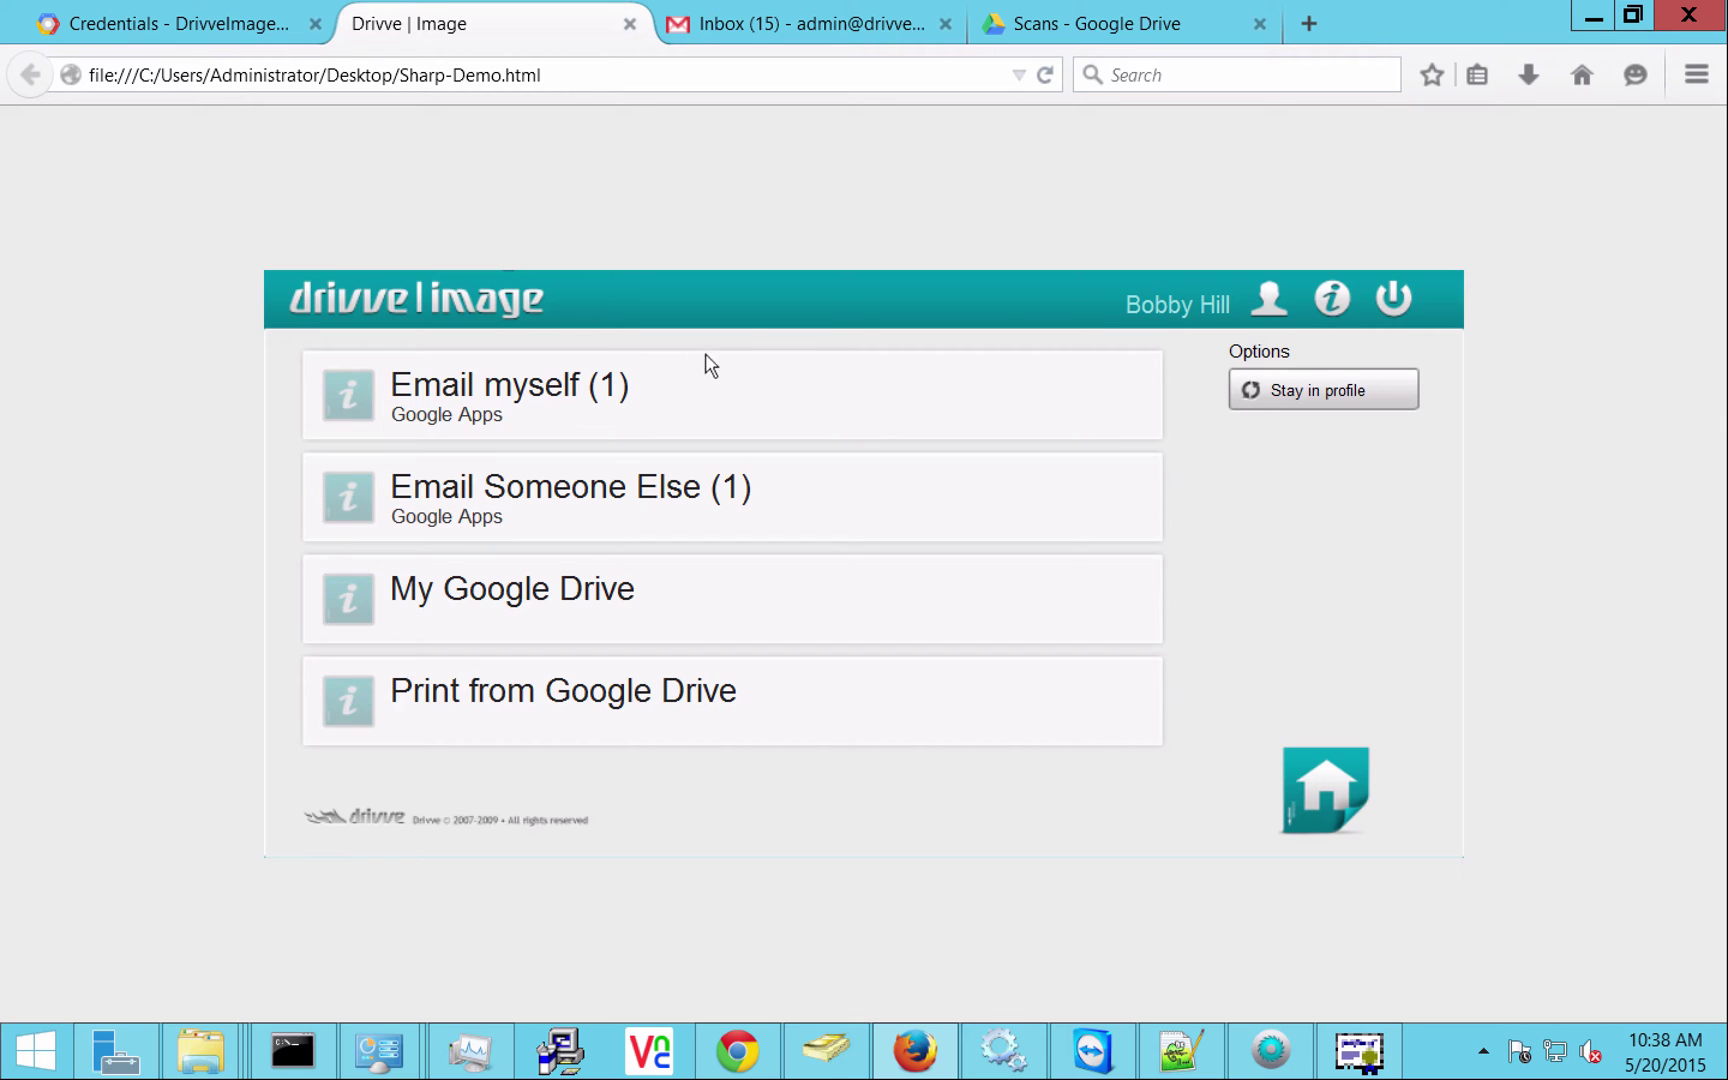
In the Email Someone Else profile, pick the admin address from Company Contacts as recipient.
left_click(851, 394)
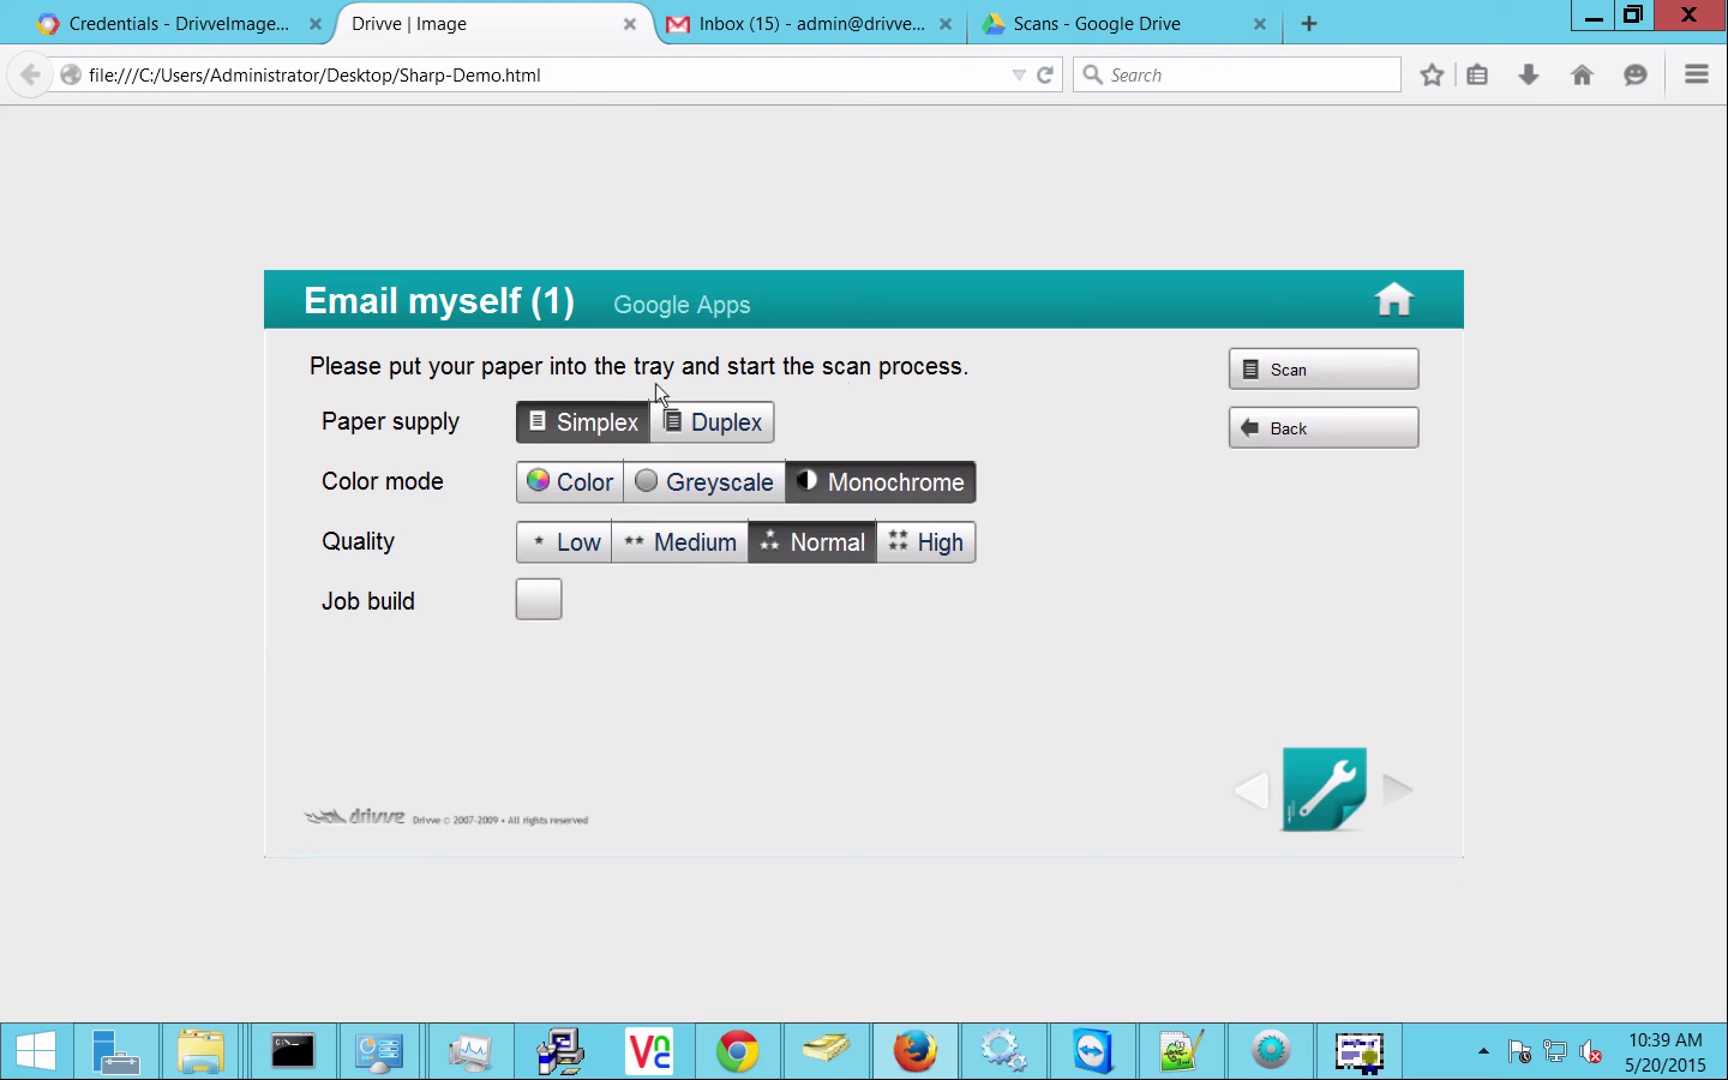
left_click(1336, 430)
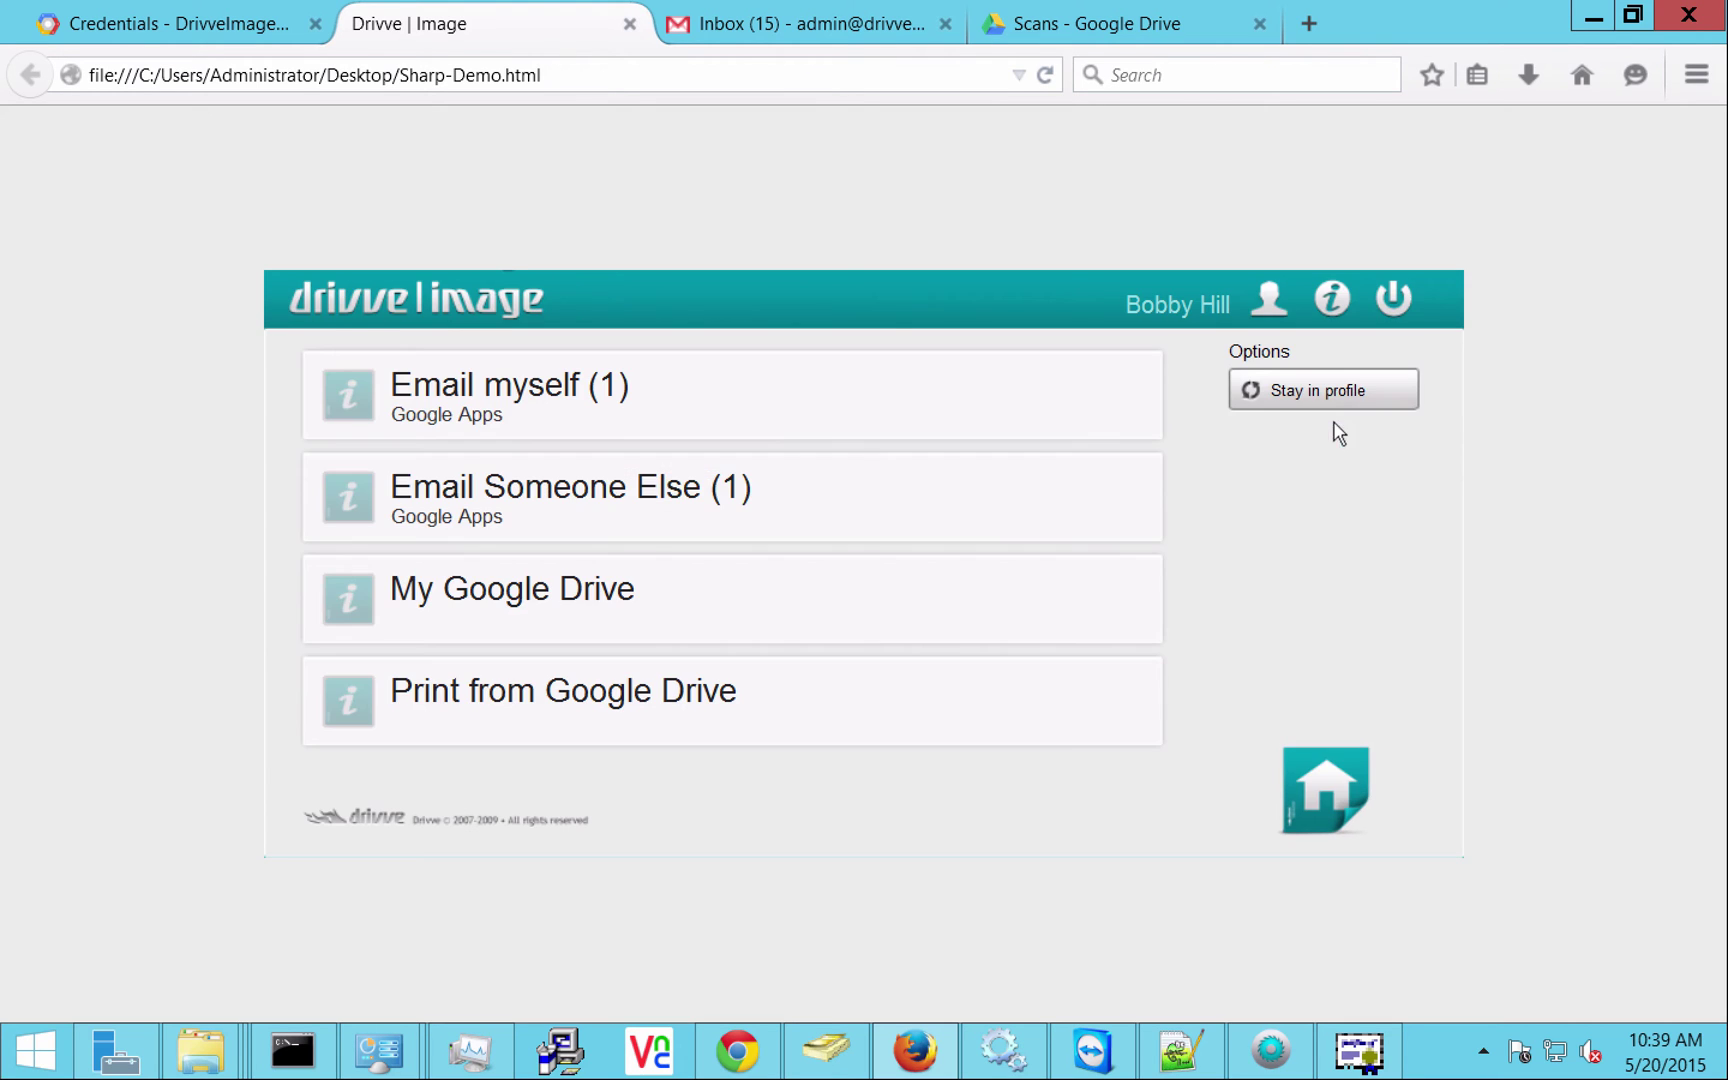
left_click(733, 496)
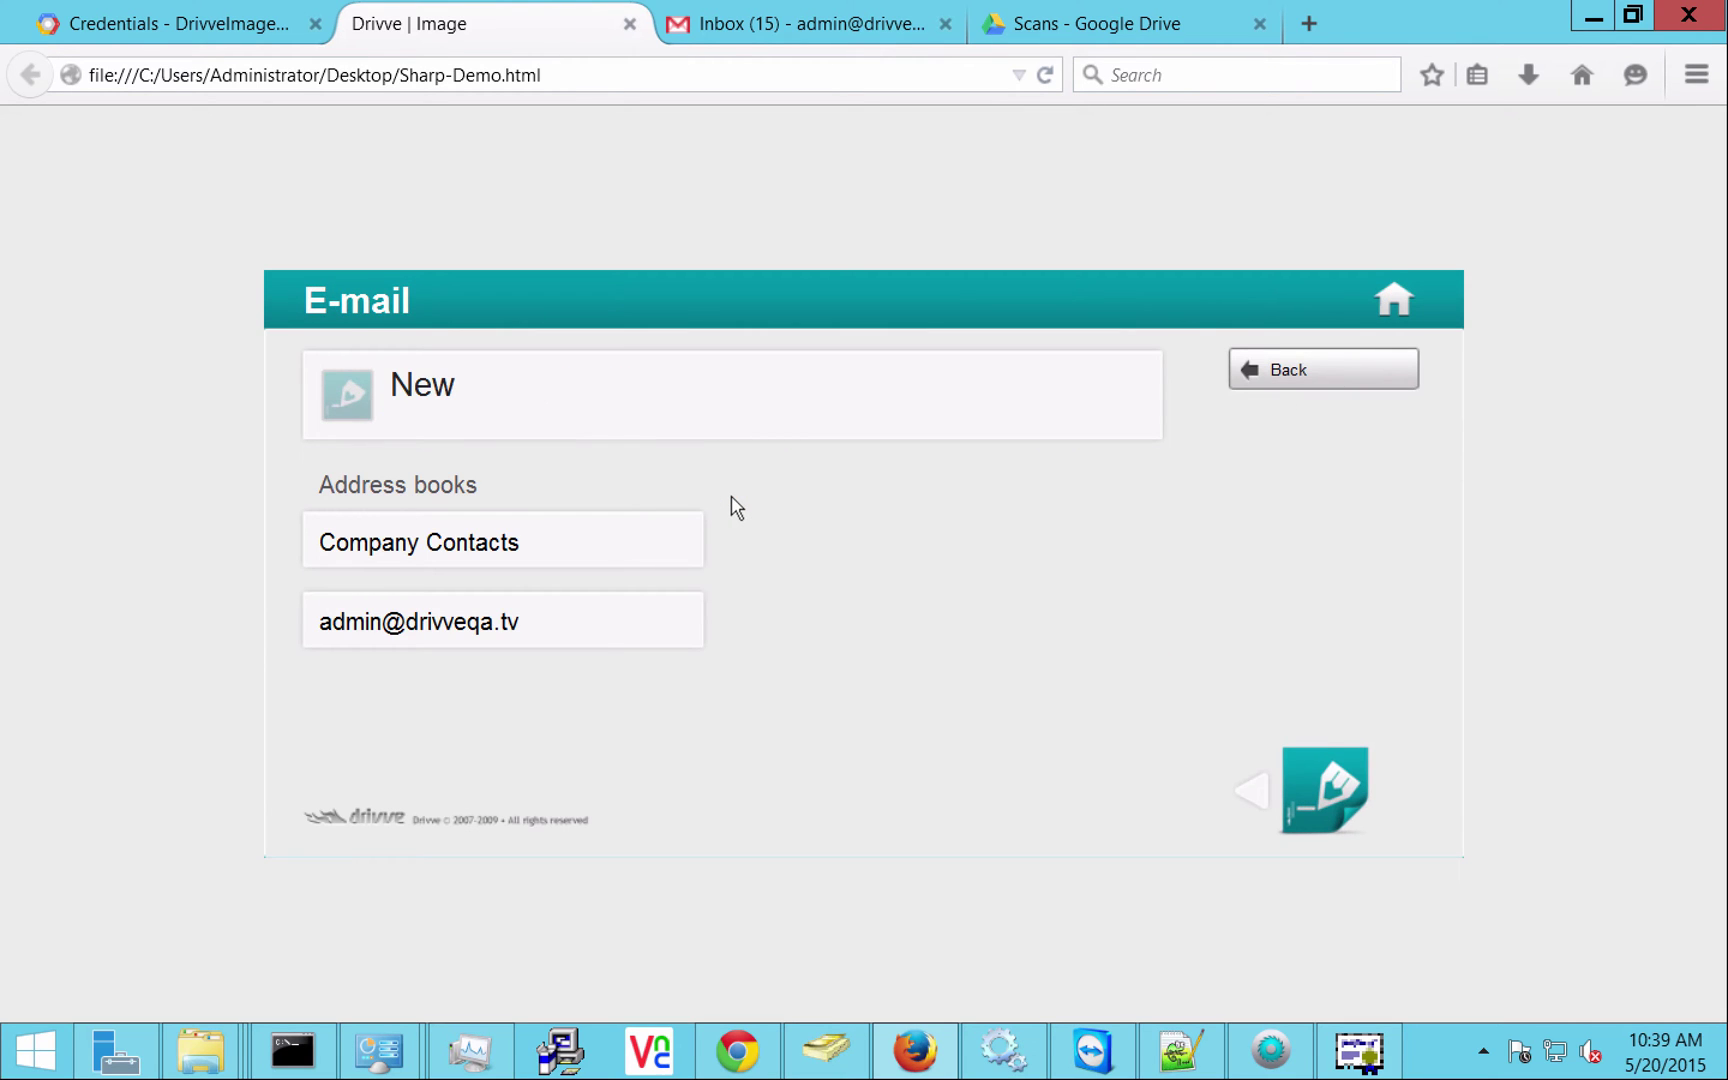
left_click(589, 530)
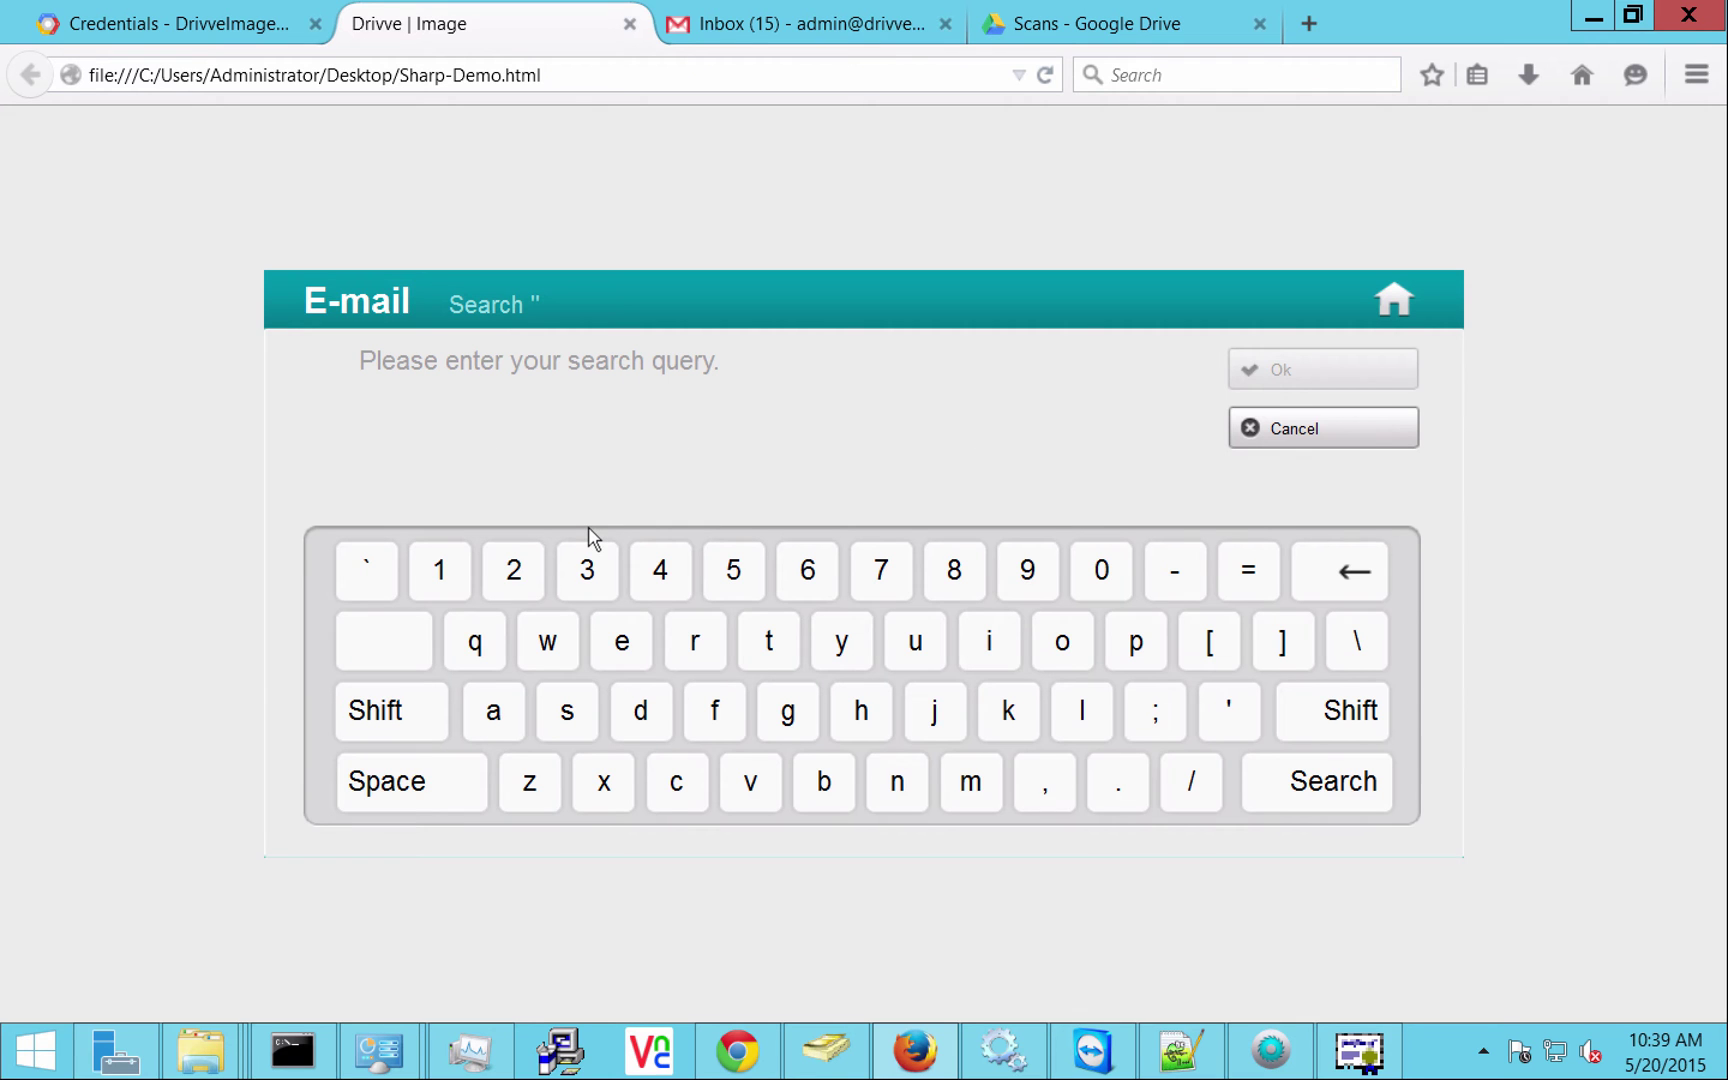
left_click(1280, 428)
left_click(445, 443)
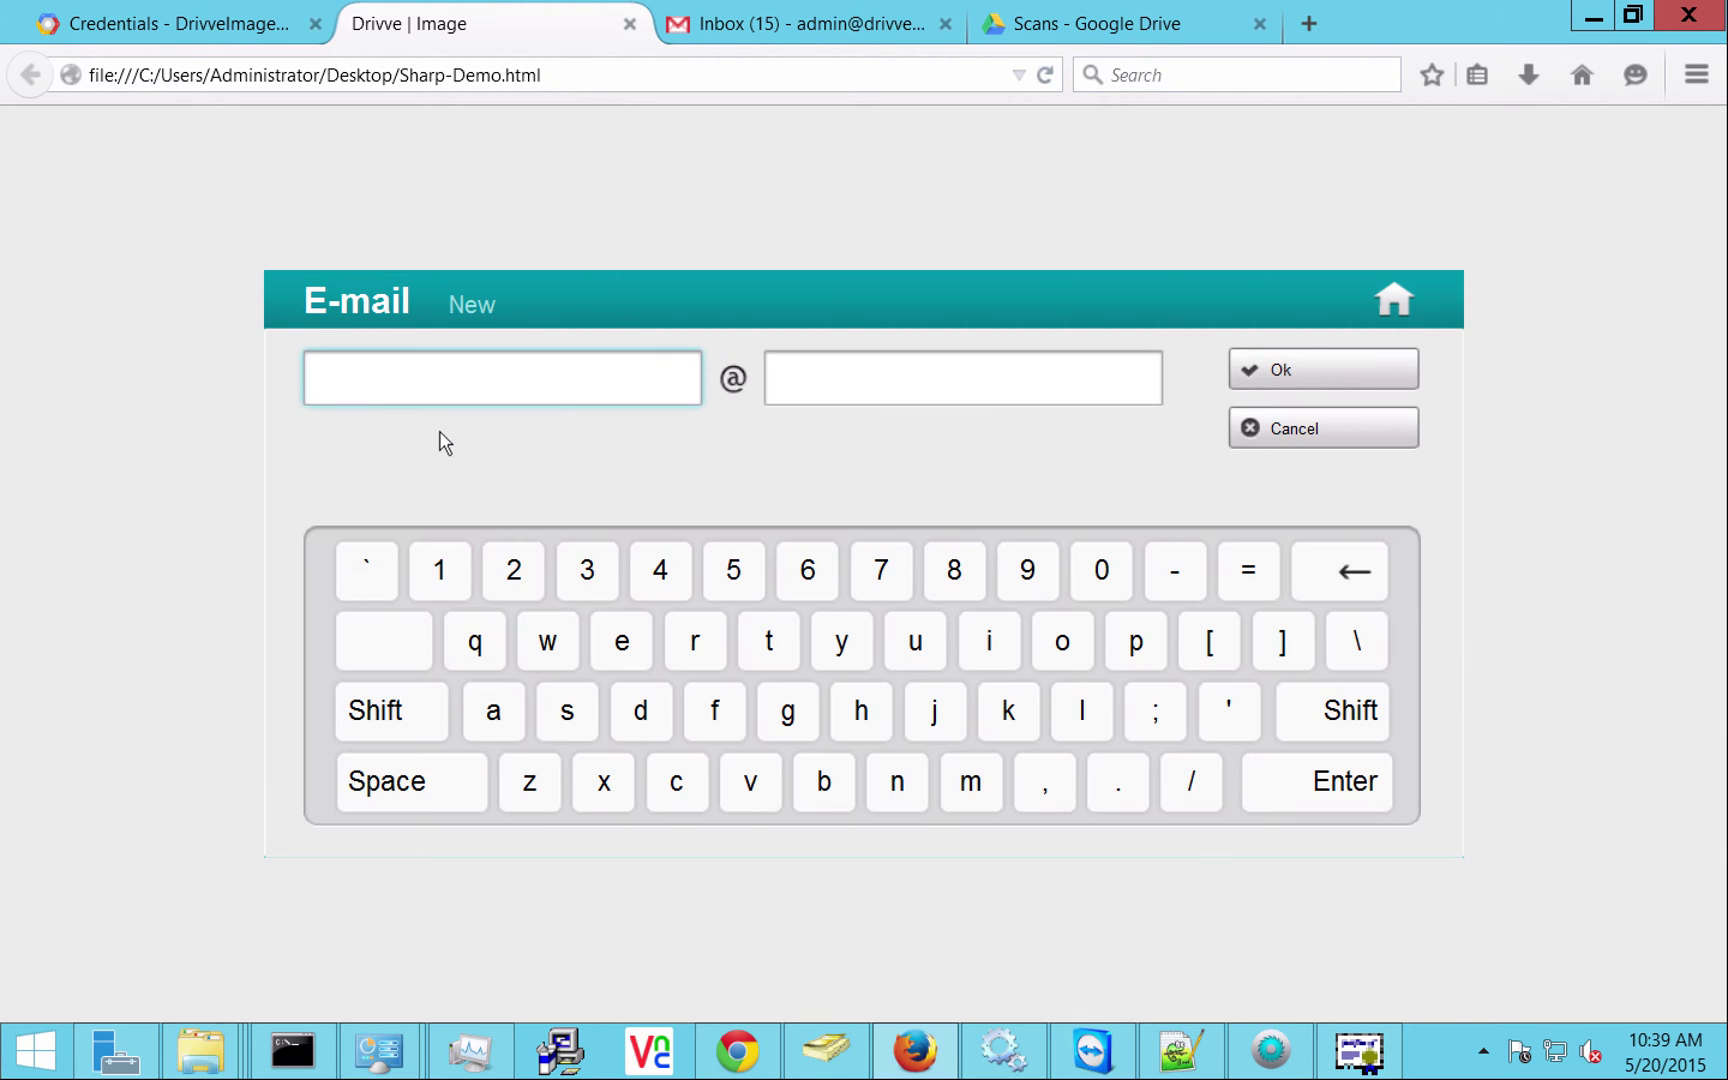
left_click(1280, 428)
left_click(497, 619)
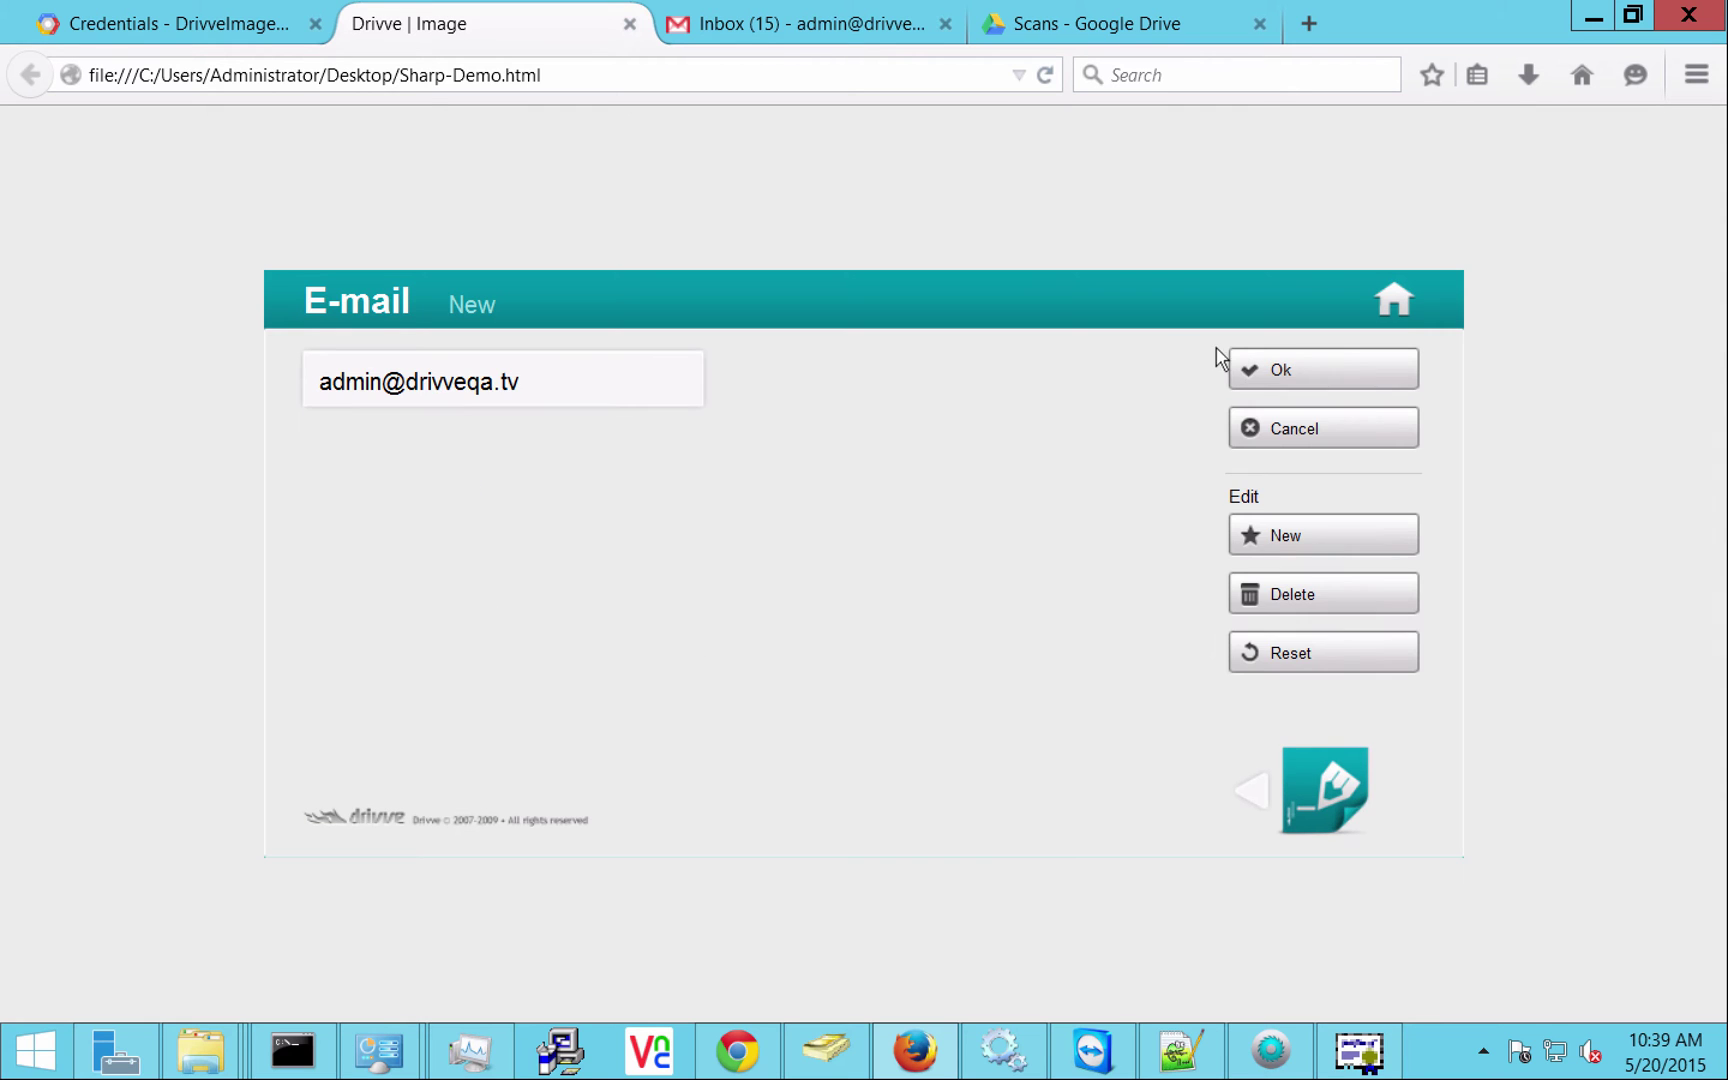
Confirm the recipient, scan the document and send the e-mail.
left_click(1291, 366)
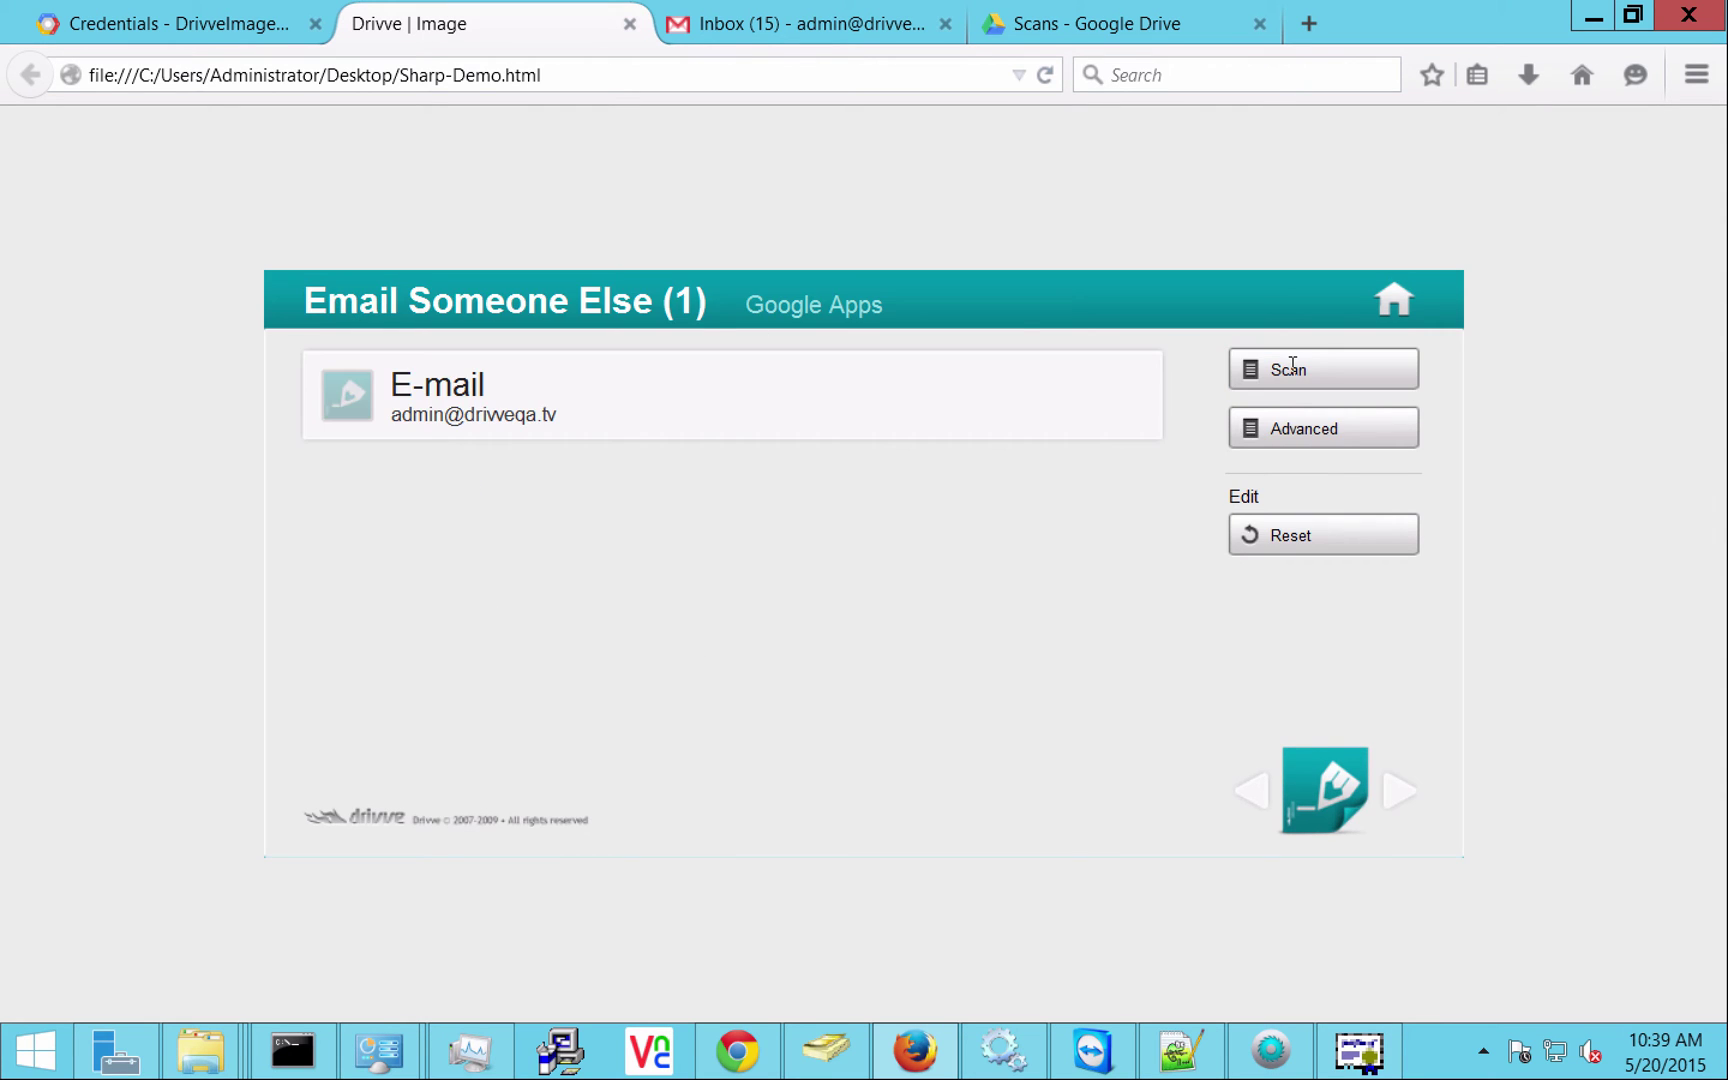
left_click(1292, 367)
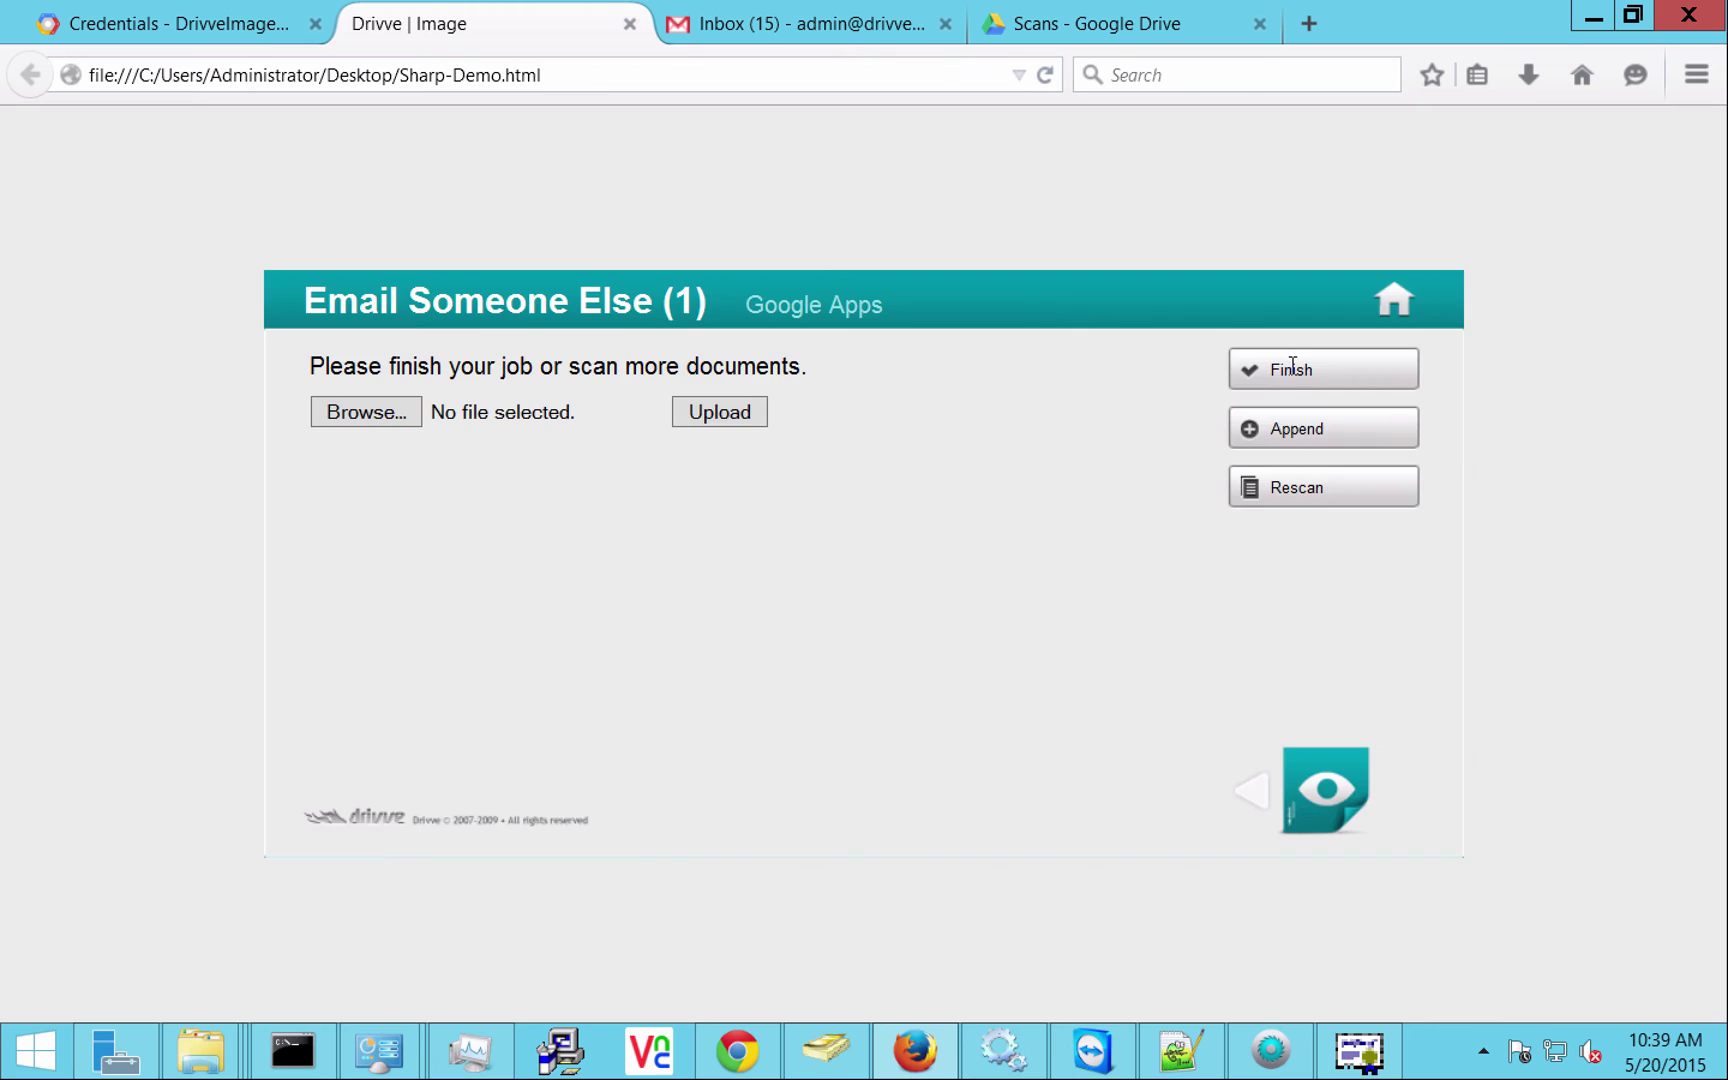
left_click(1292, 367)
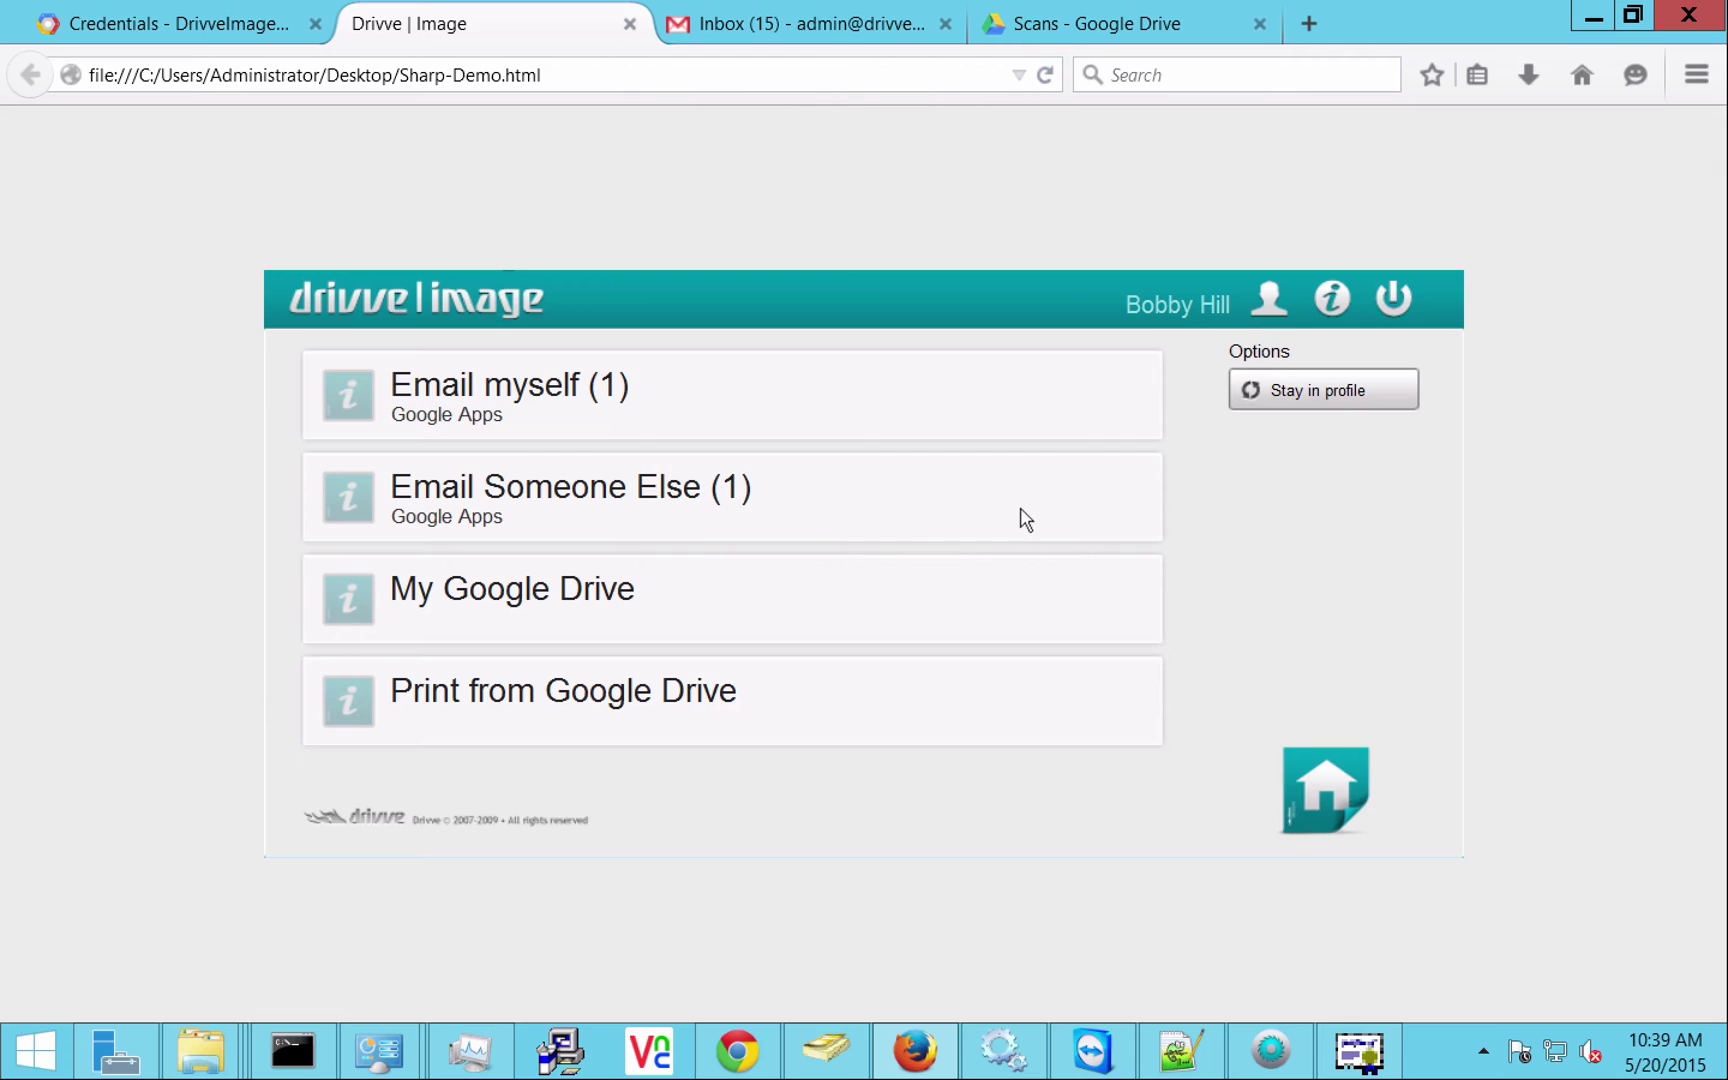
Set the My Google Drive profile's destination folder to /Scans.
left_click(853, 595)
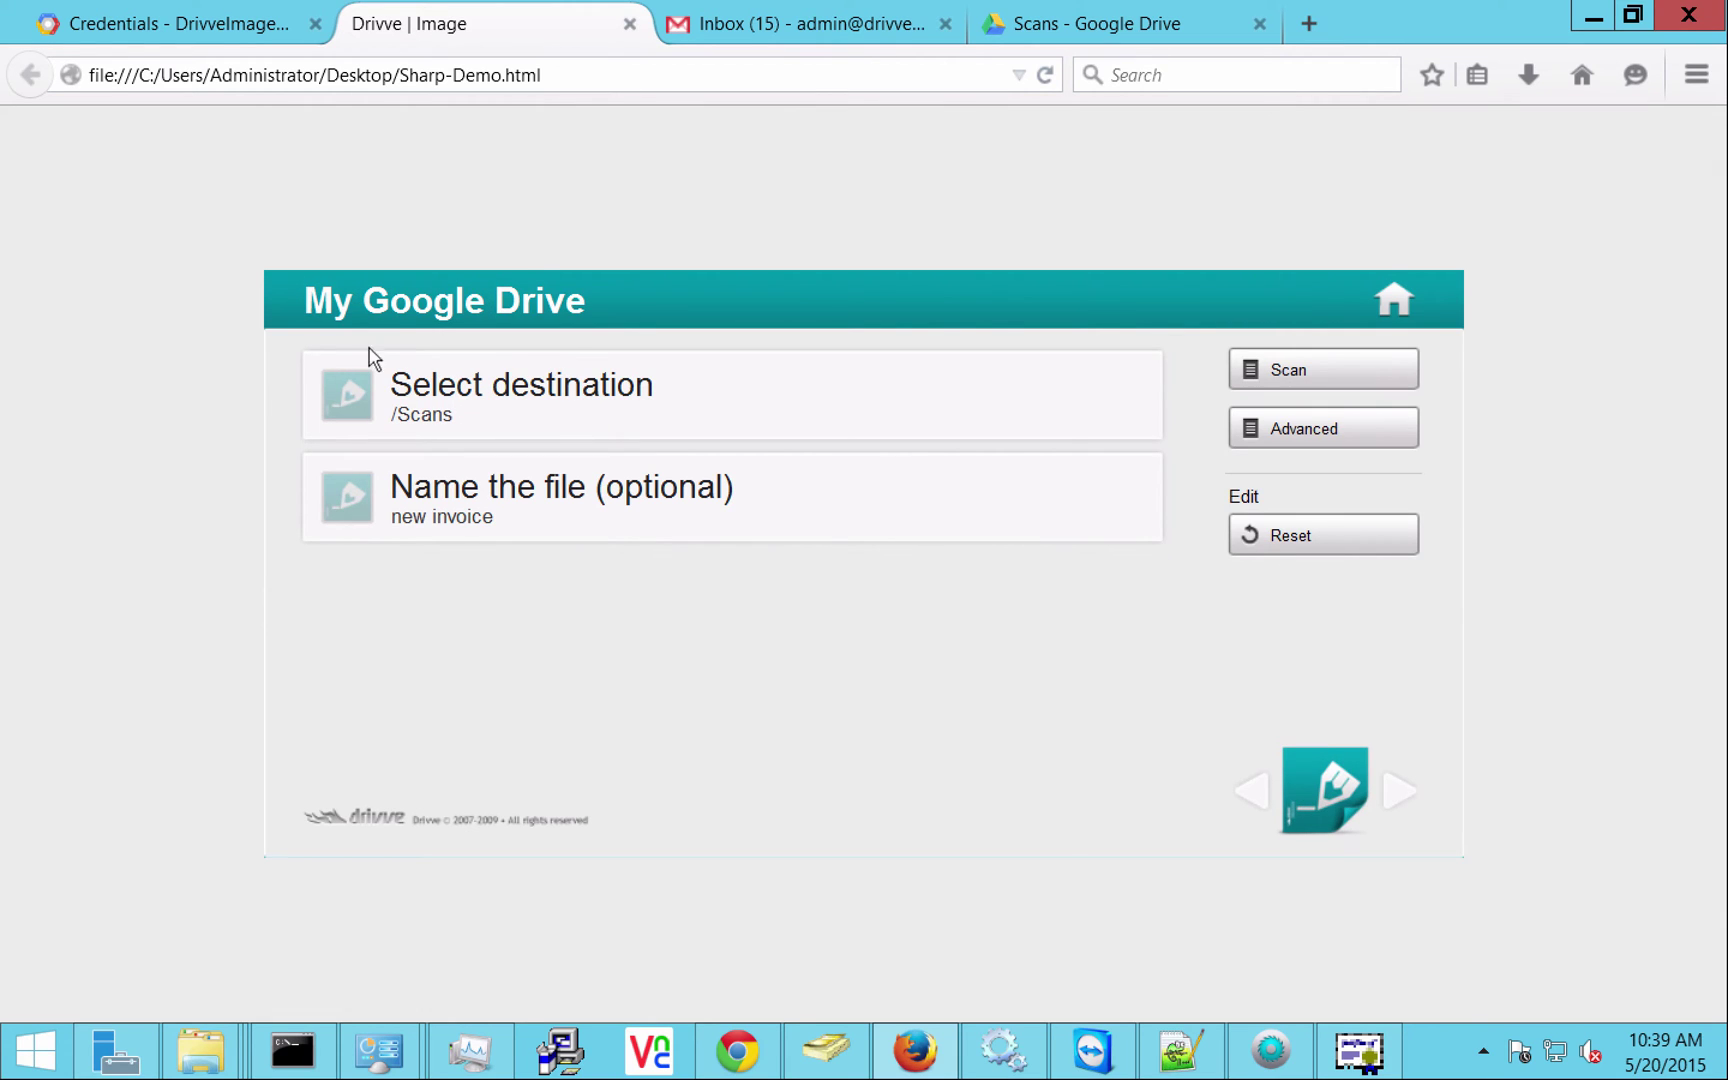
left_click(610, 397)
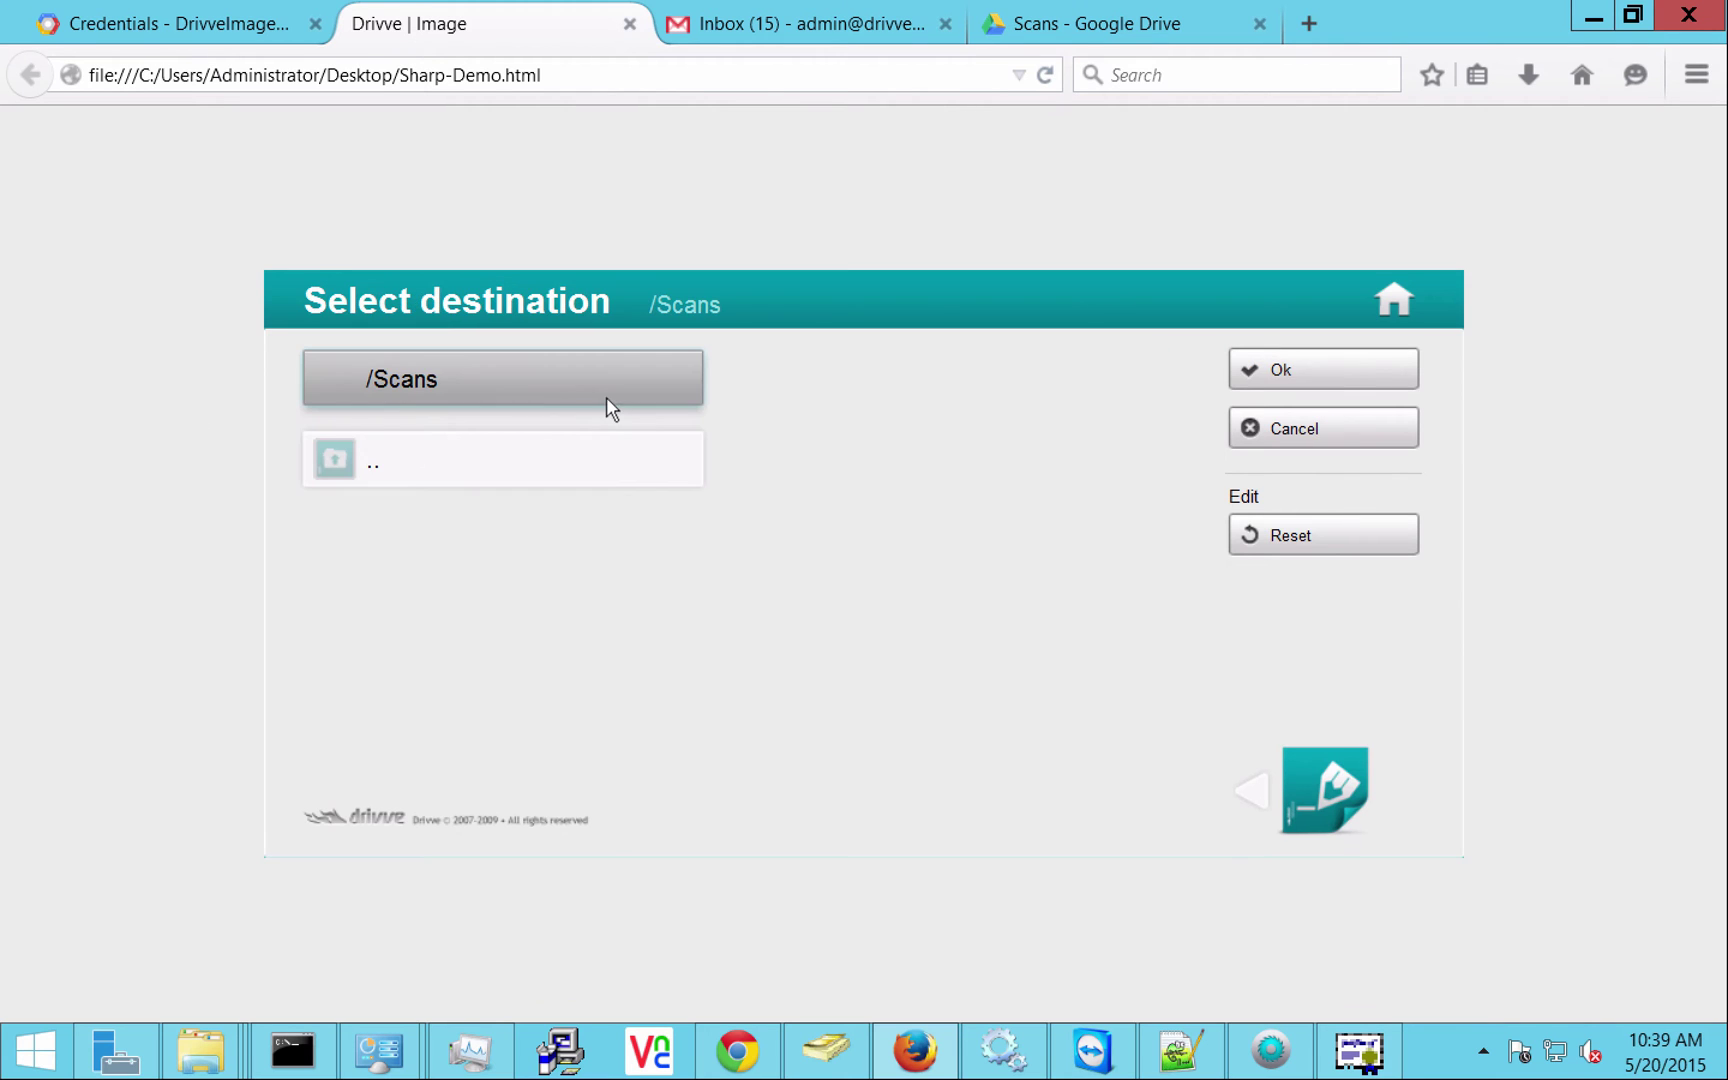
left_click(444, 362)
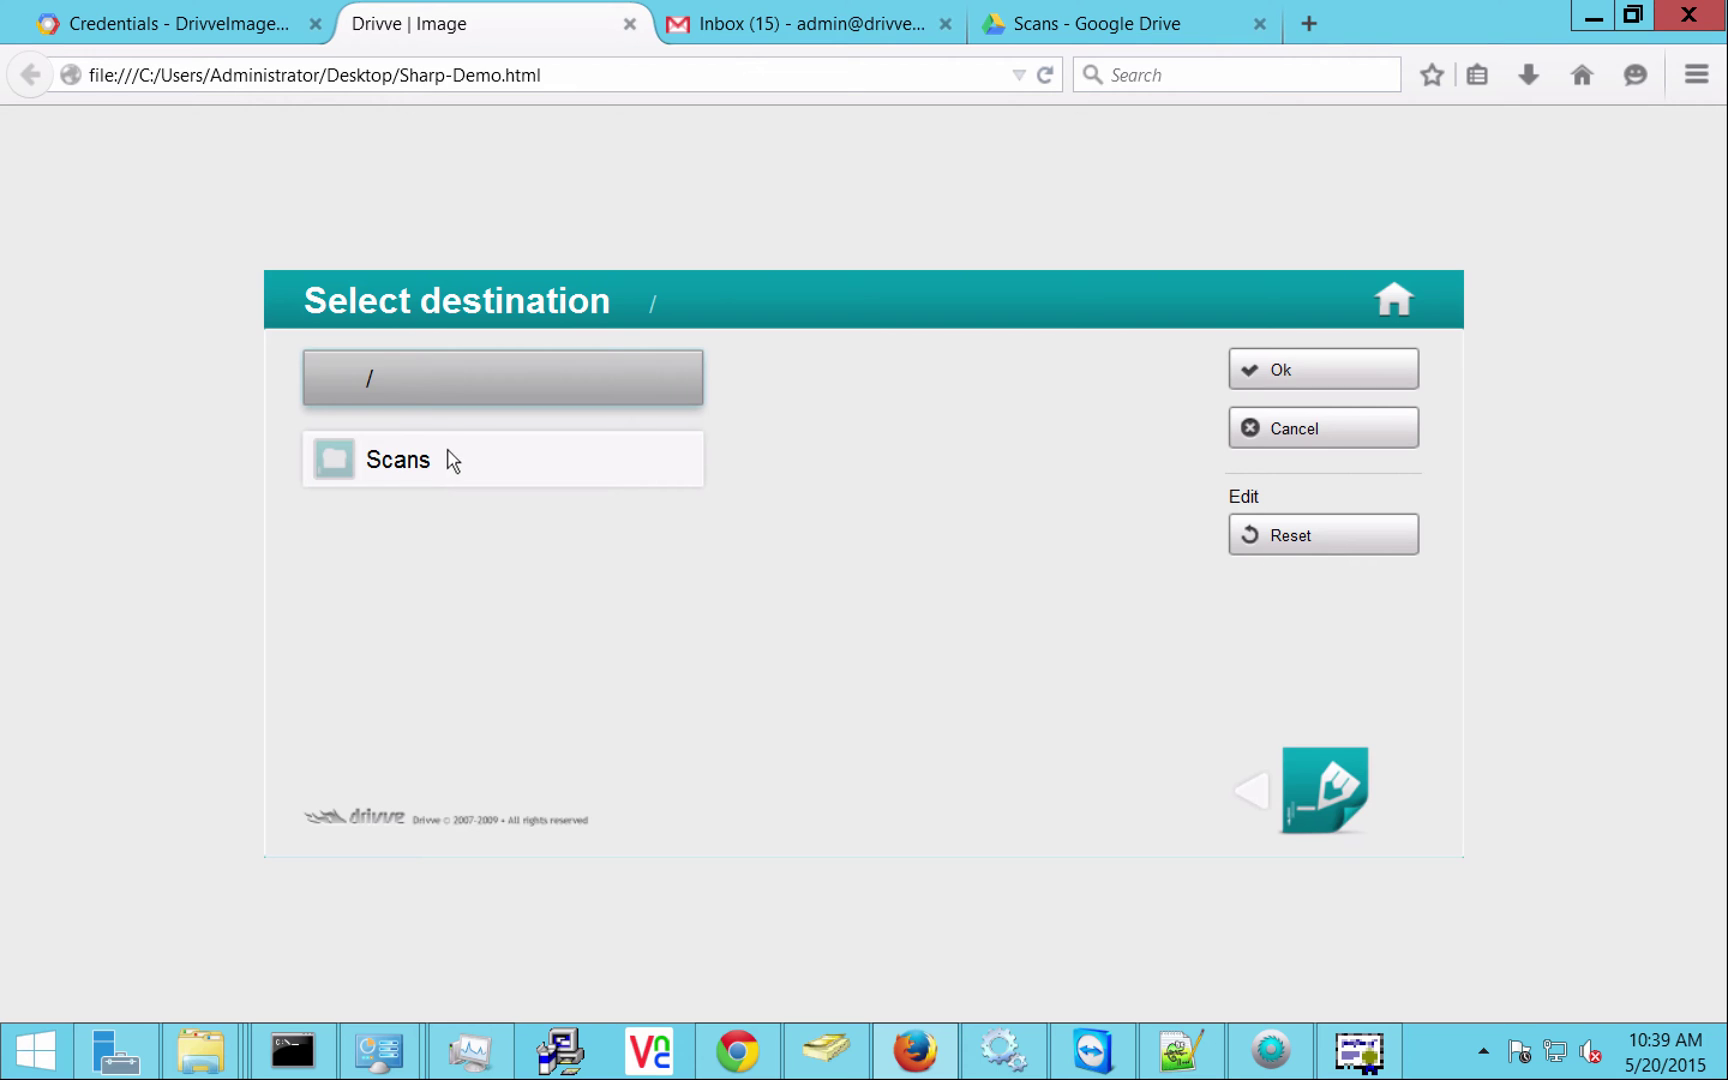
left_click(449, 460)
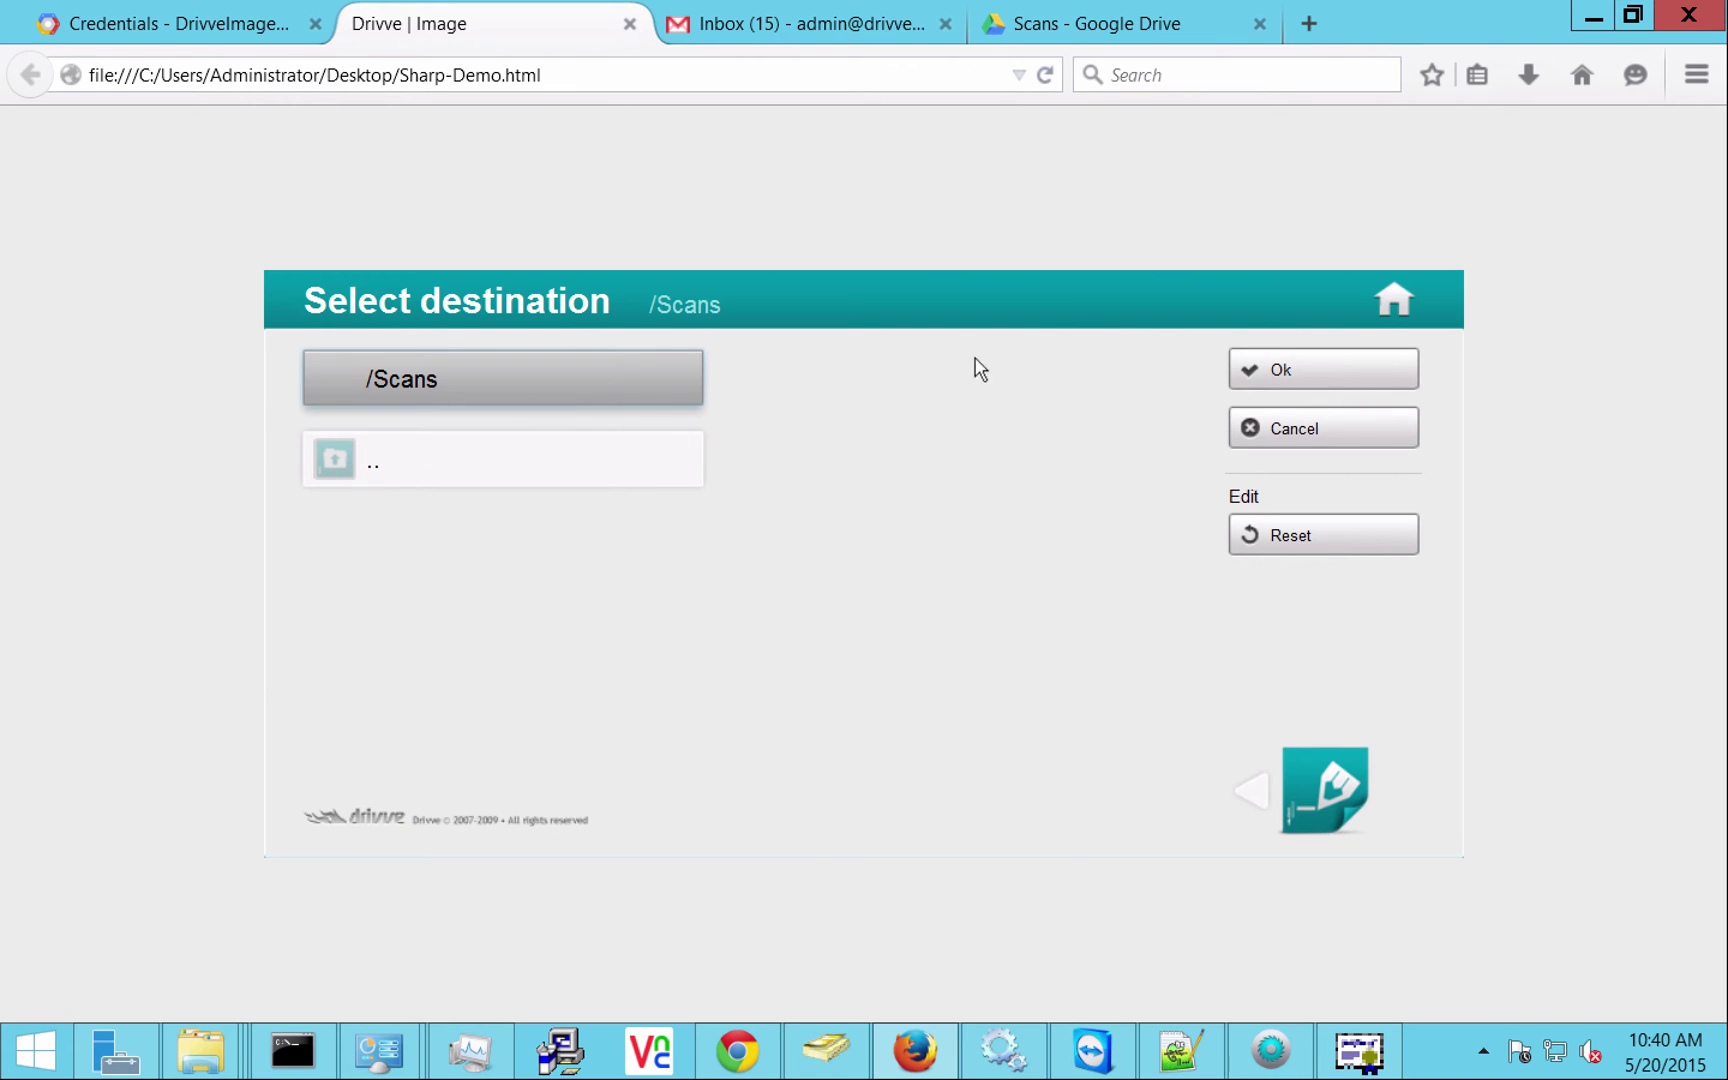
left_click(1380, 370)
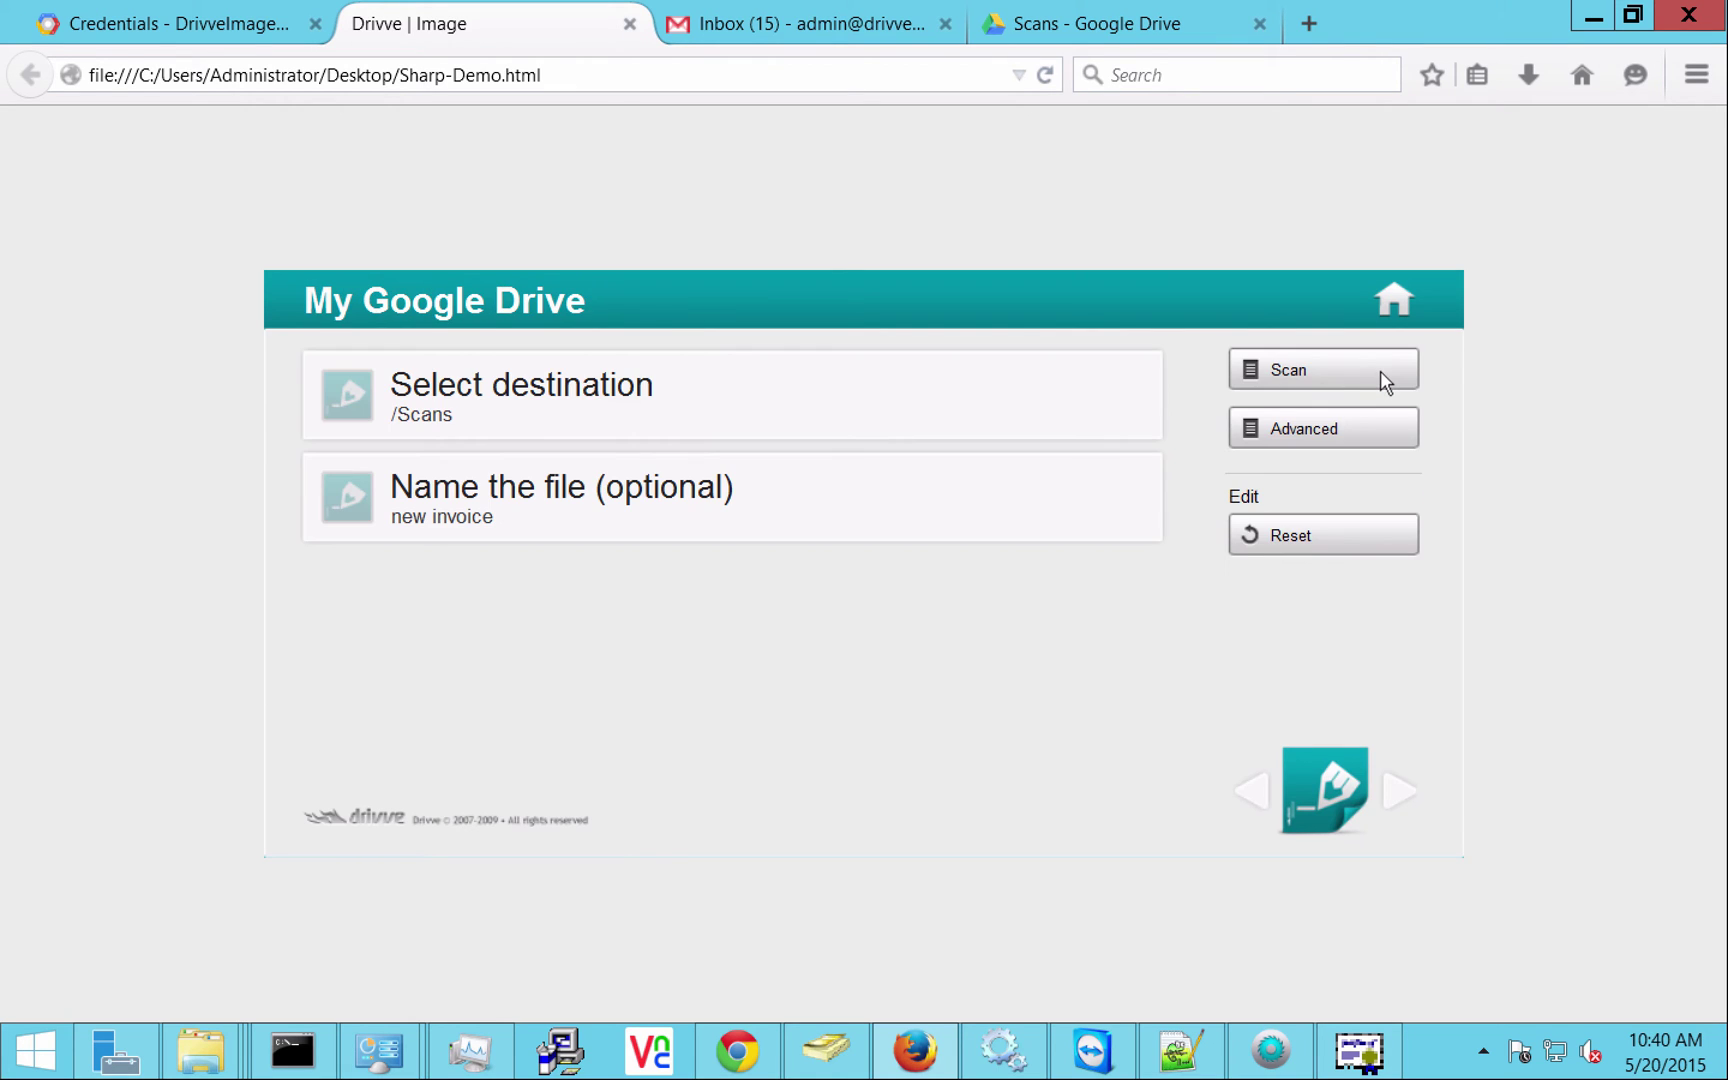
Rename the output file from 'new invoice' to 'Reciept from trip'.
left_click(712, 522)
key("BackSpace")
key("BackSpace")
key("BackSpace")
key("BackSpace")
key("BackSpace")
key("BackSpace")
key("BackSpace")
key("BackSpace")
key("BackSpace")
key("BackSpace")
key("BackSpace")
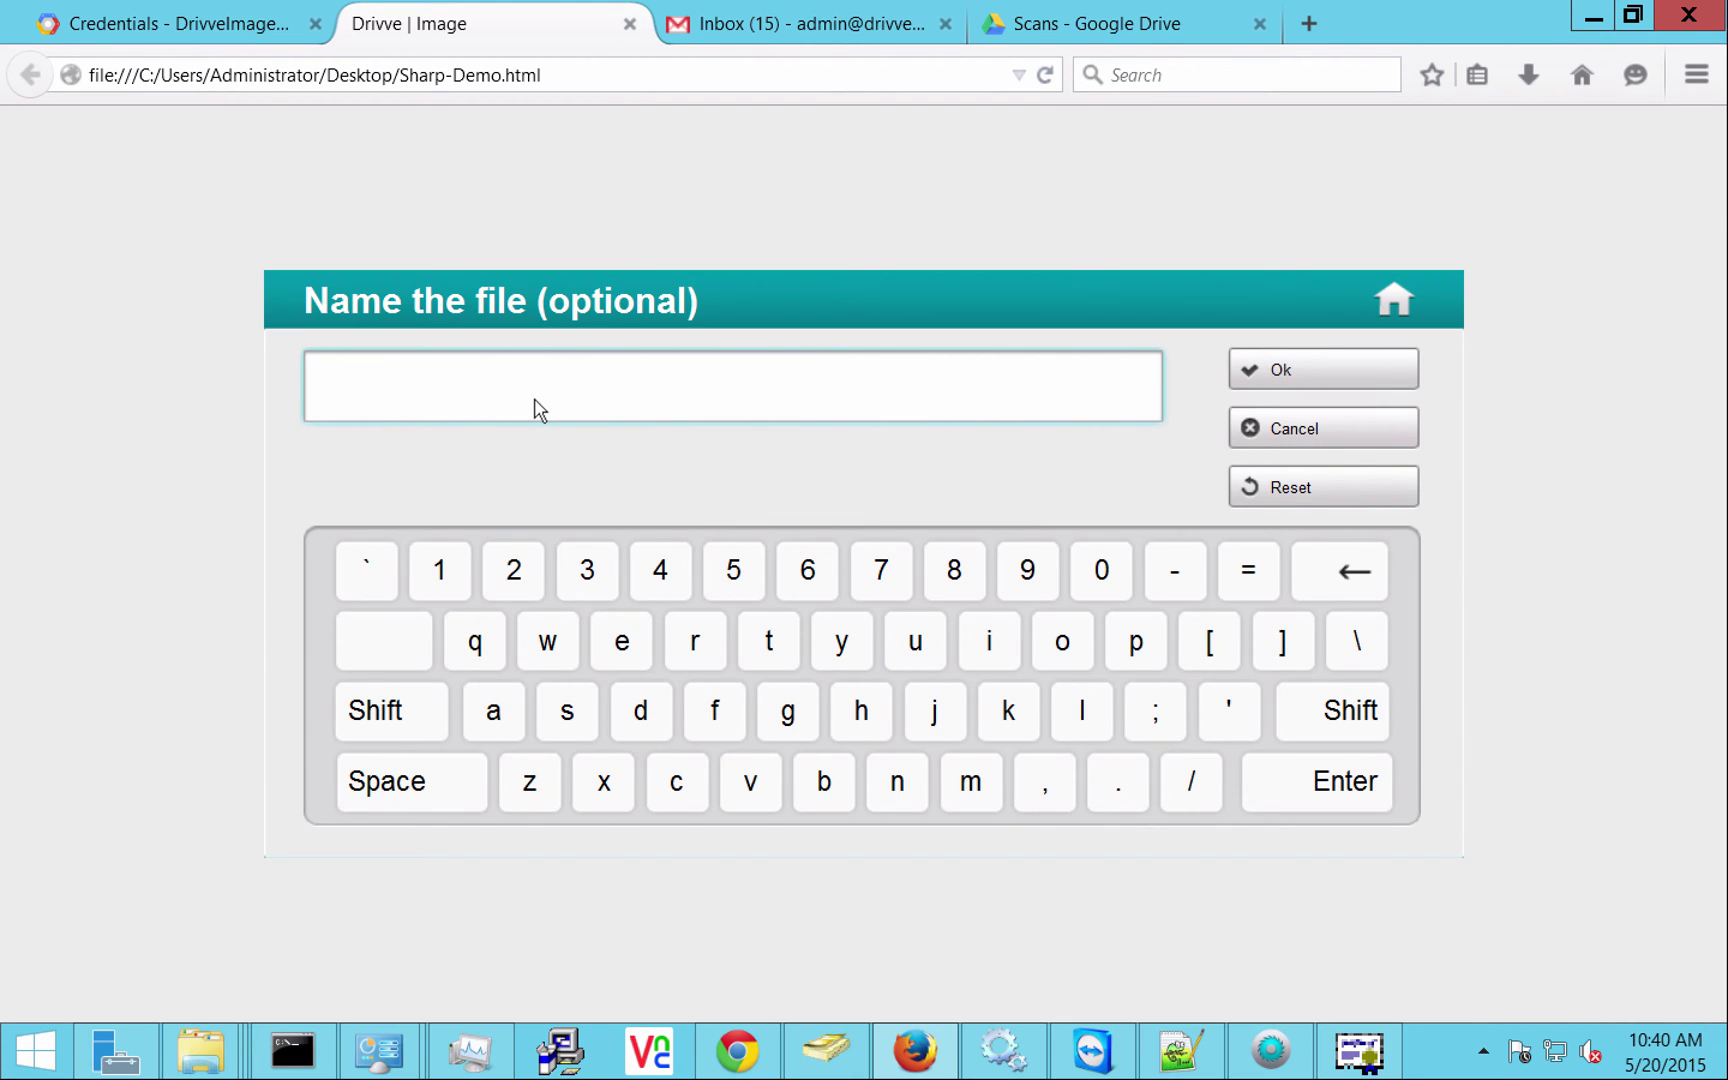
type("Reciept from trip")
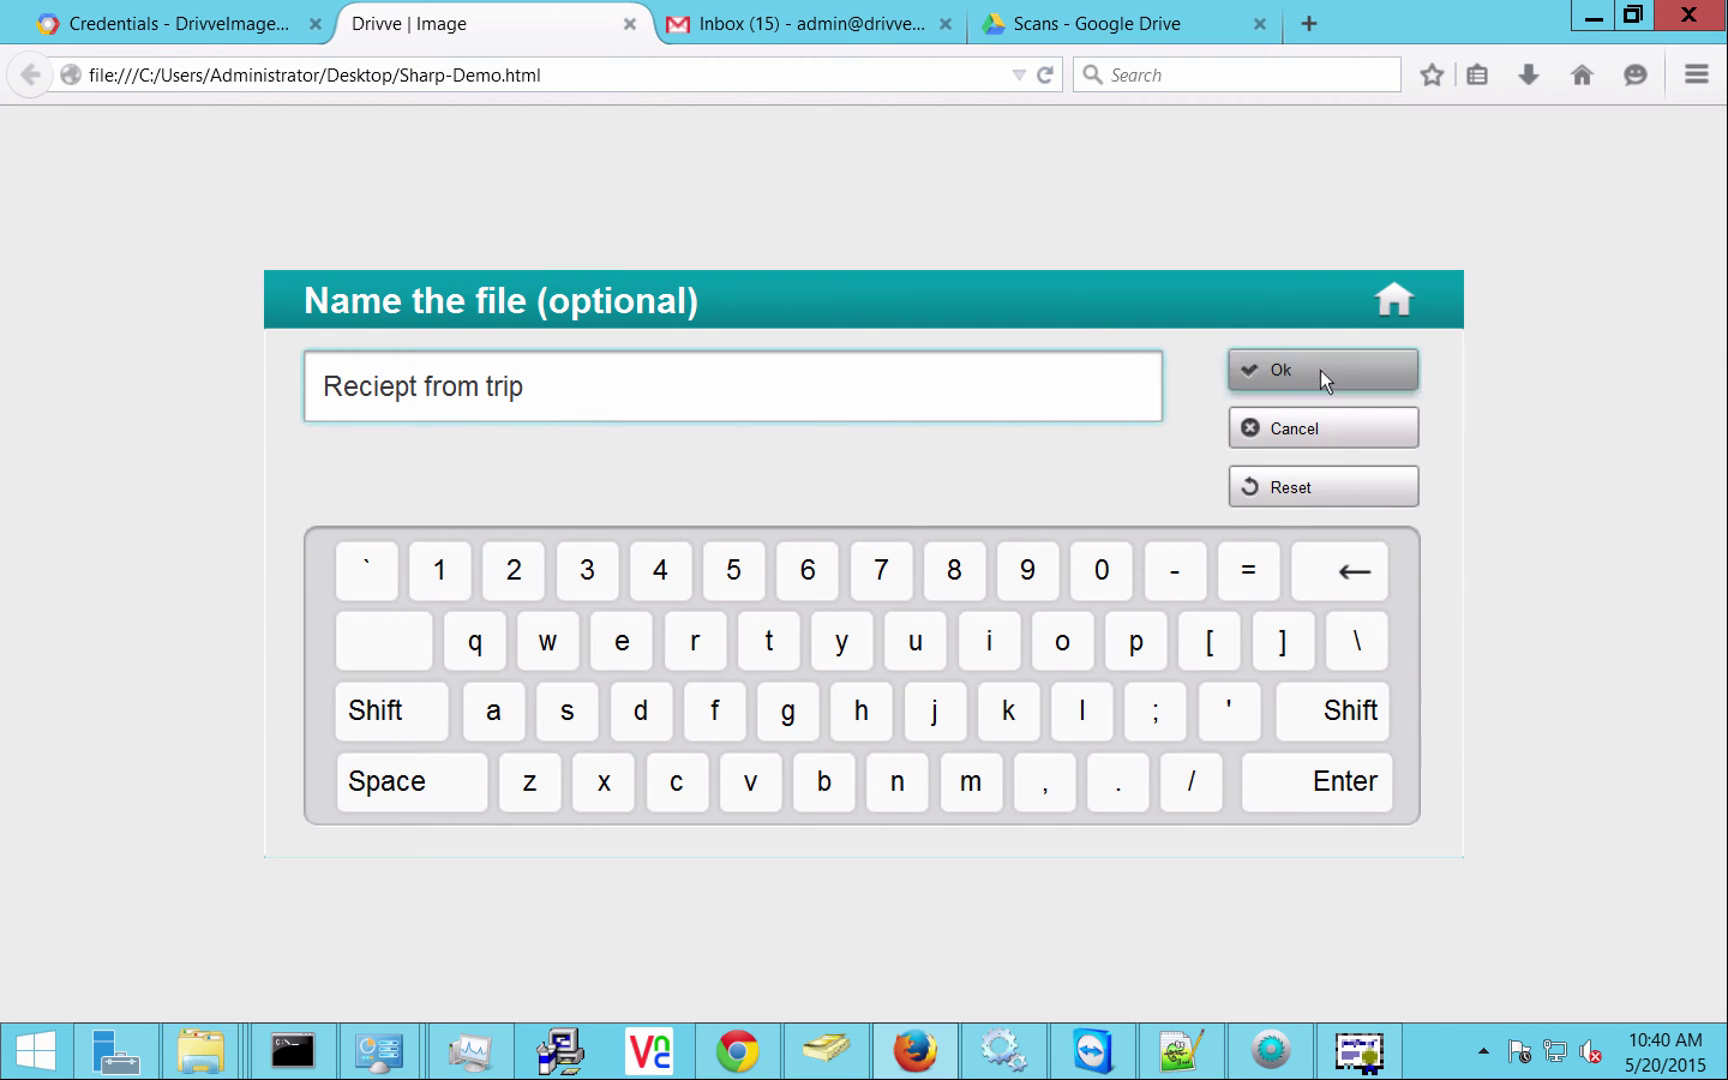
left_click(1320, 379)
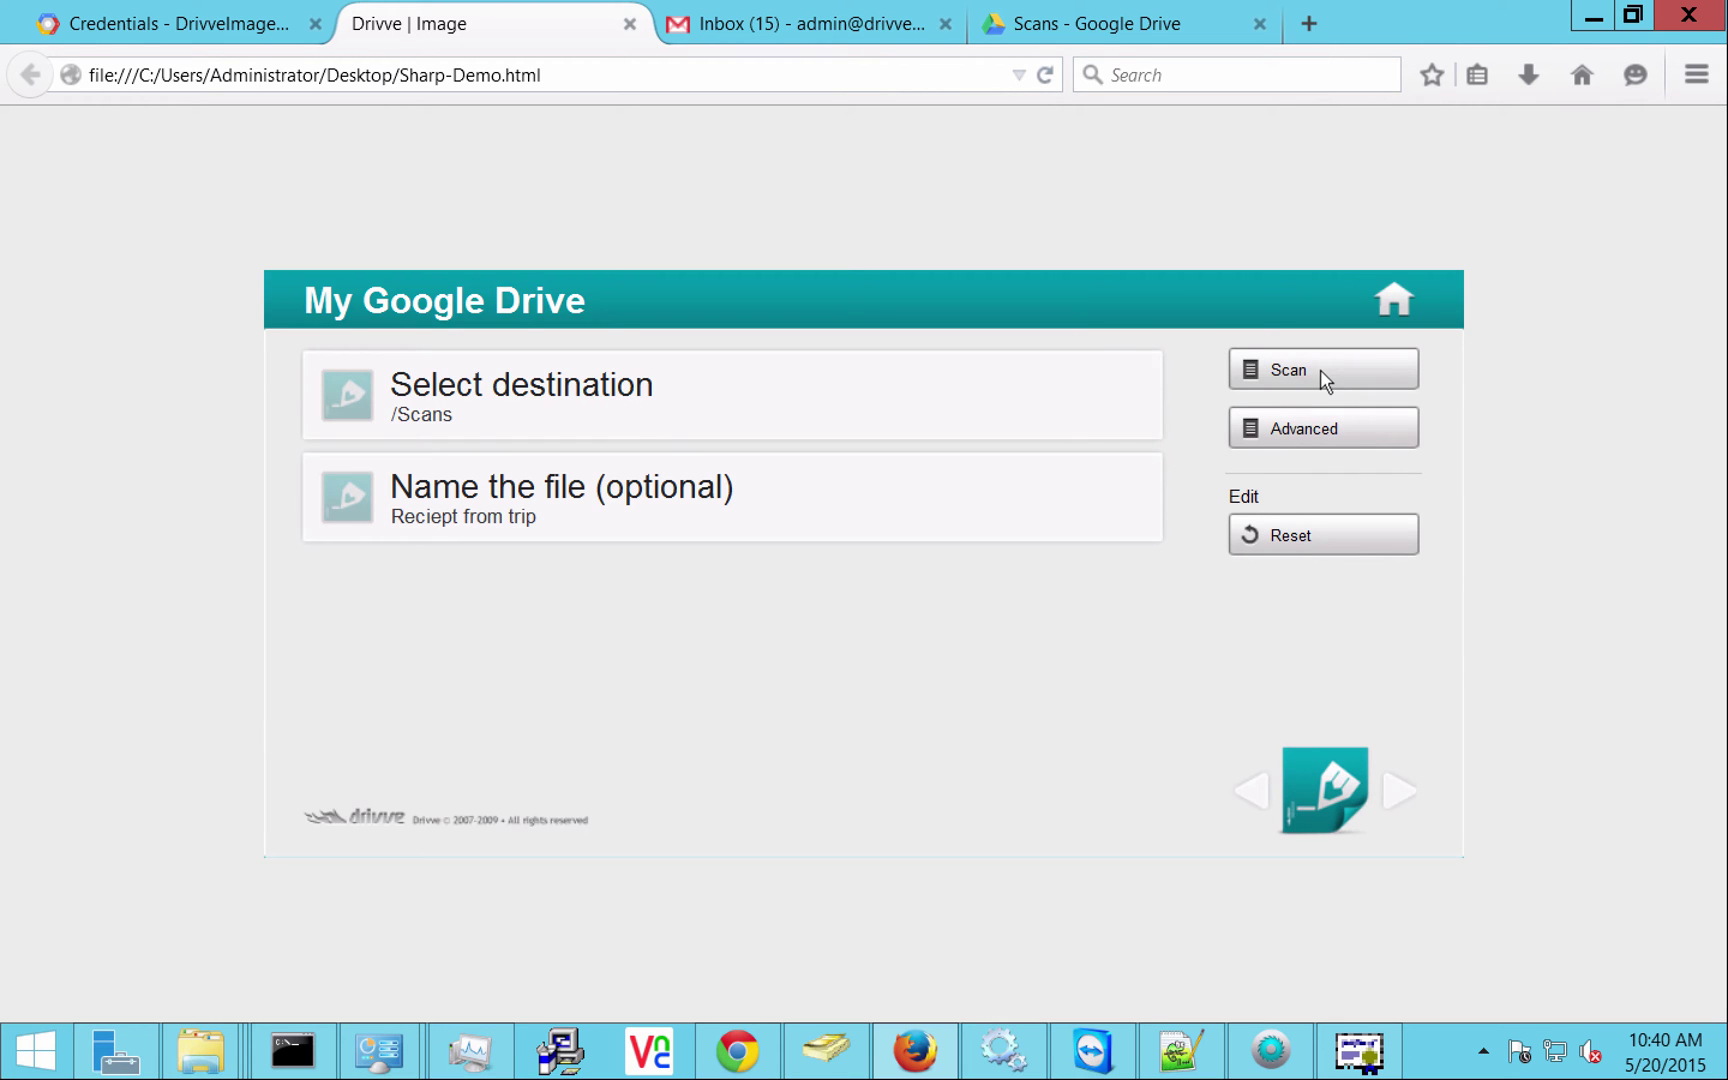
left_click(1320, 369)
left_click(1320, 369)
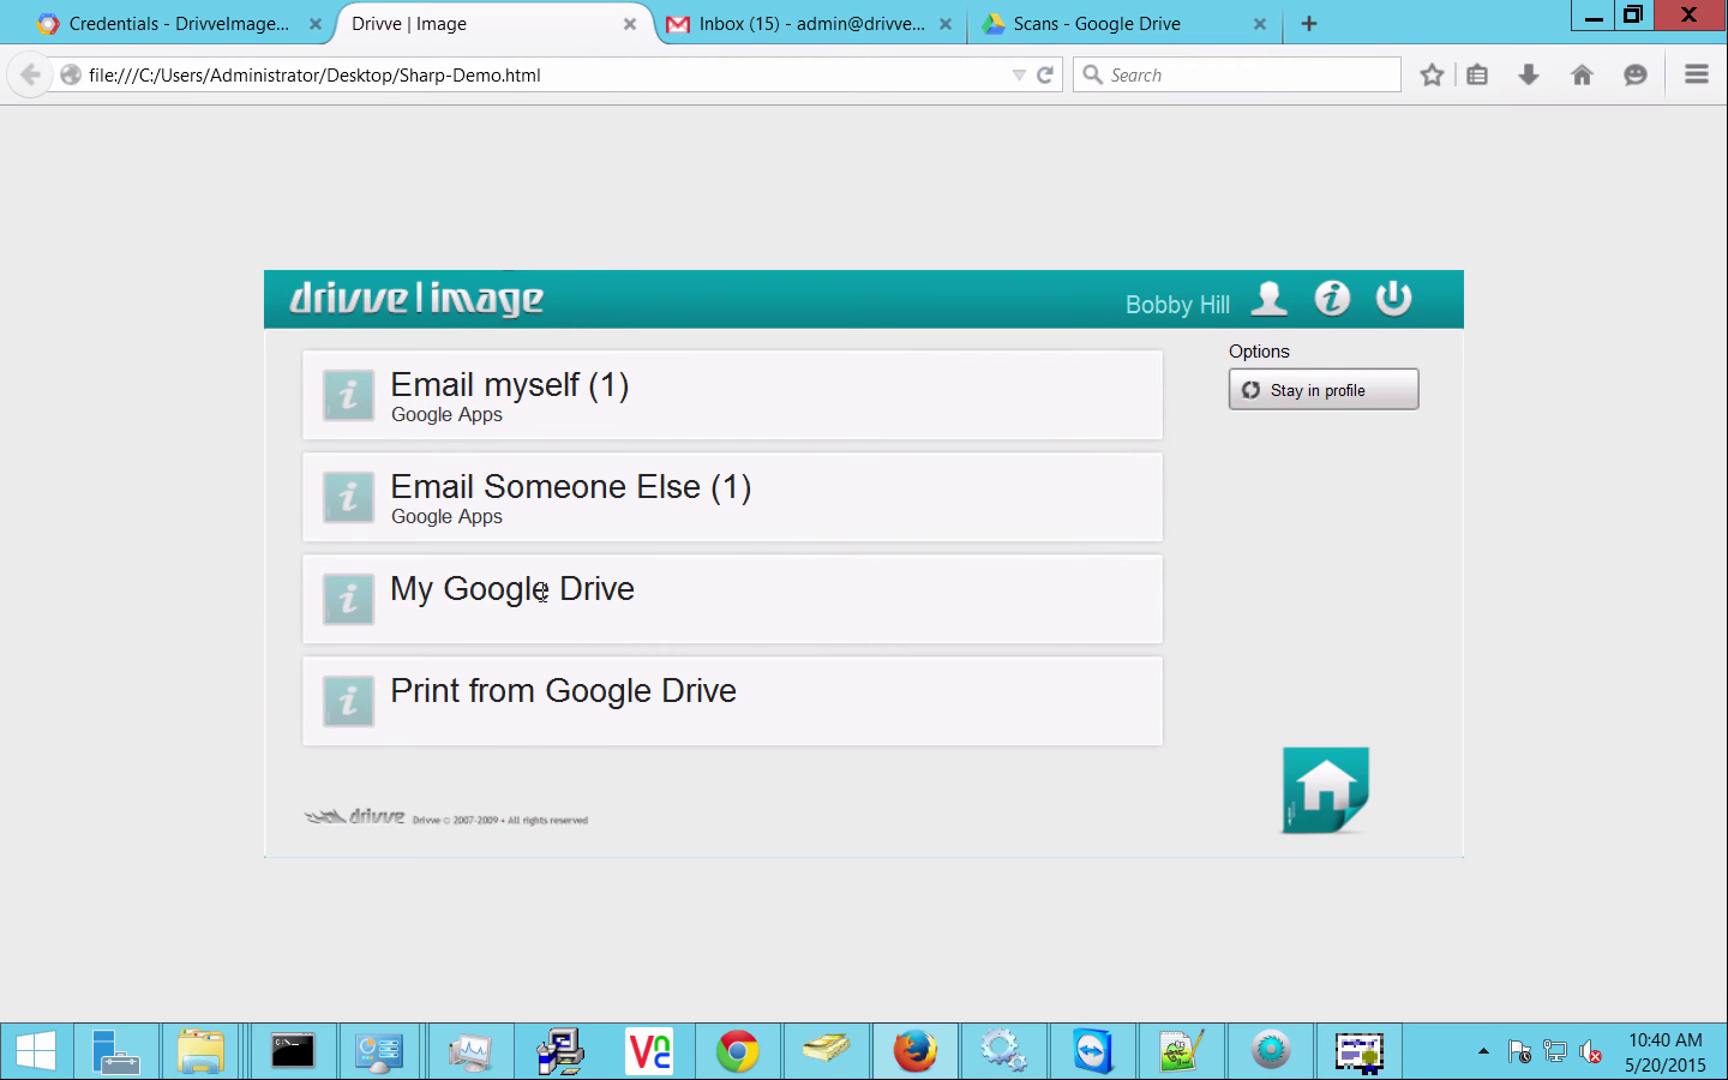
left_click(443, 600)
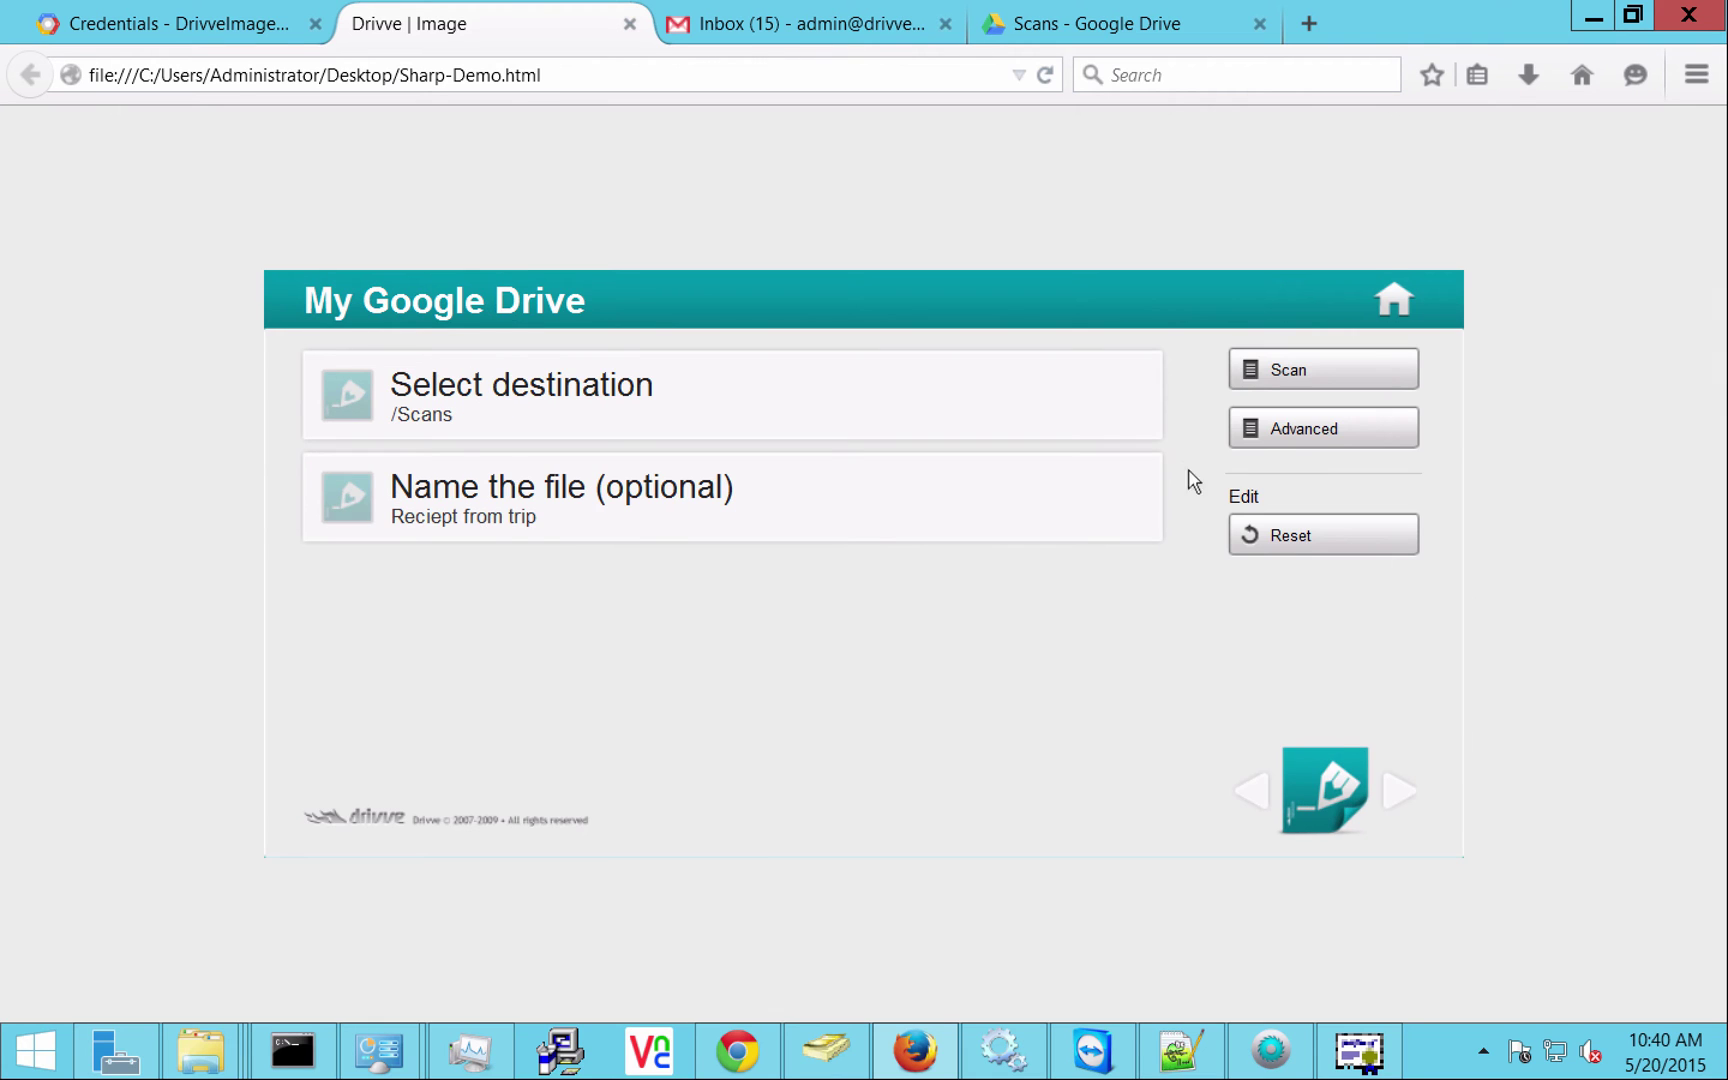
left_click(1300, 445)
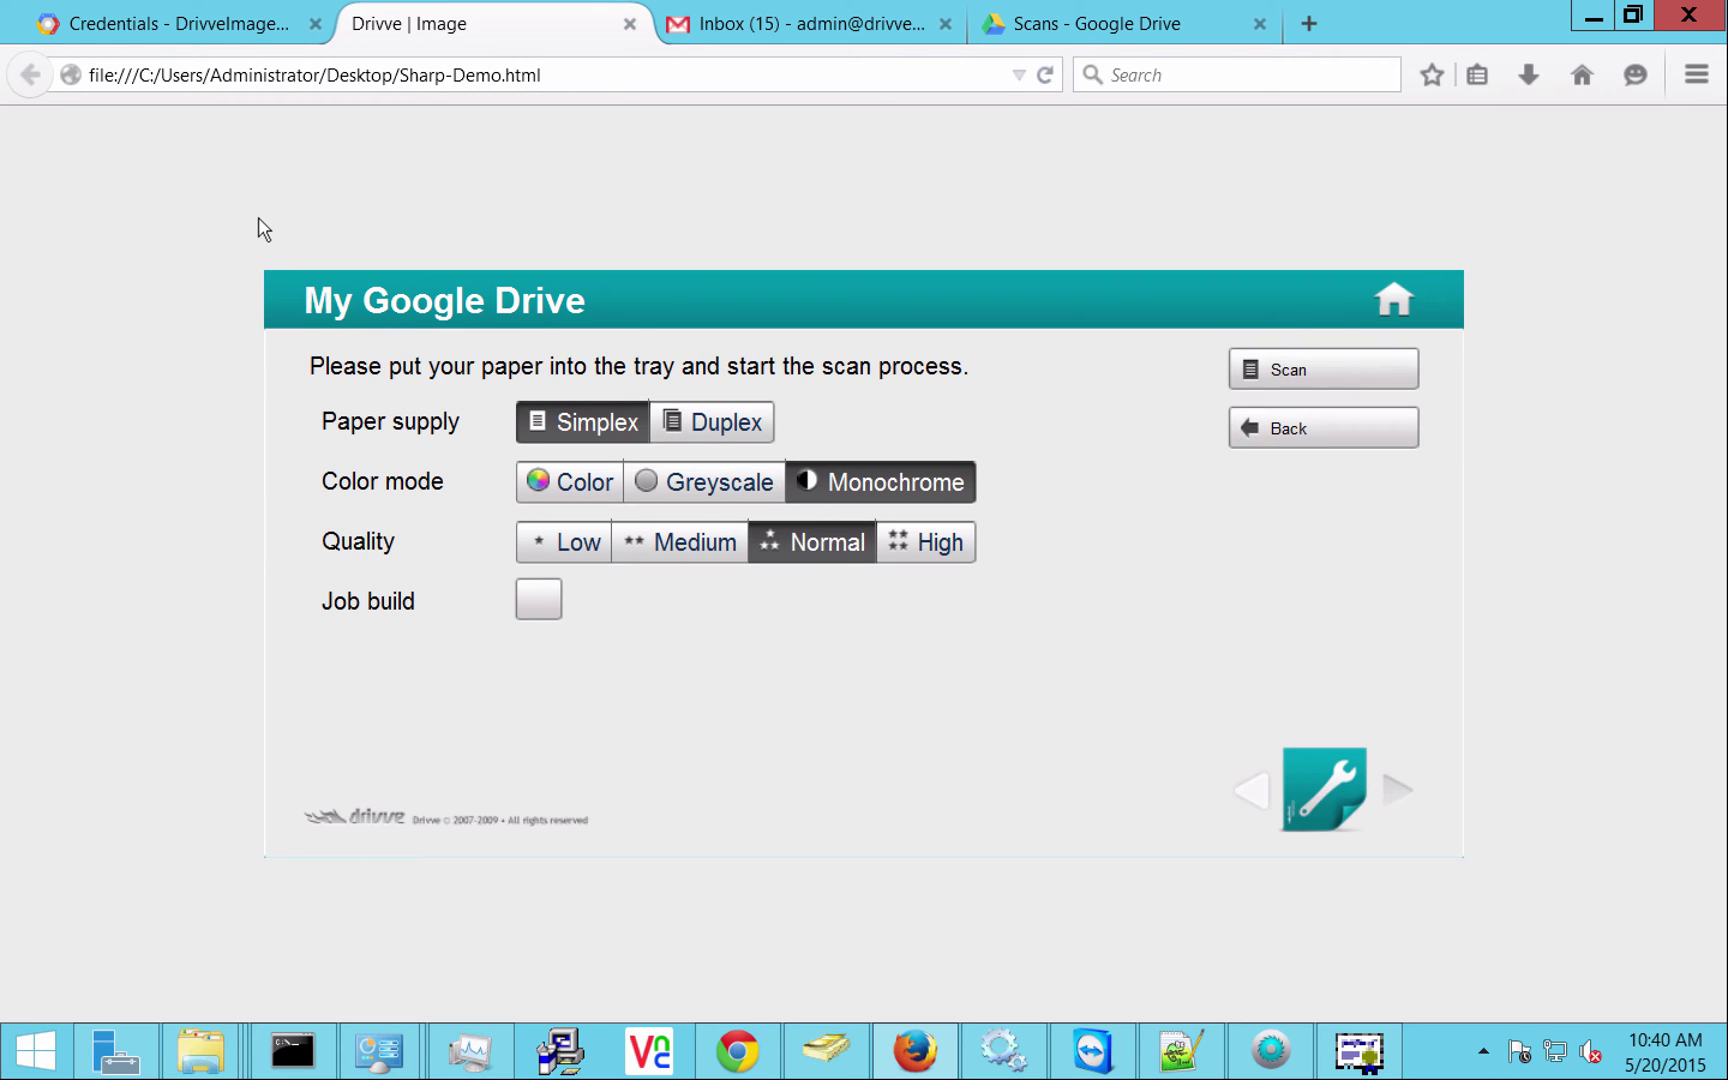
left_click(1393, 300)
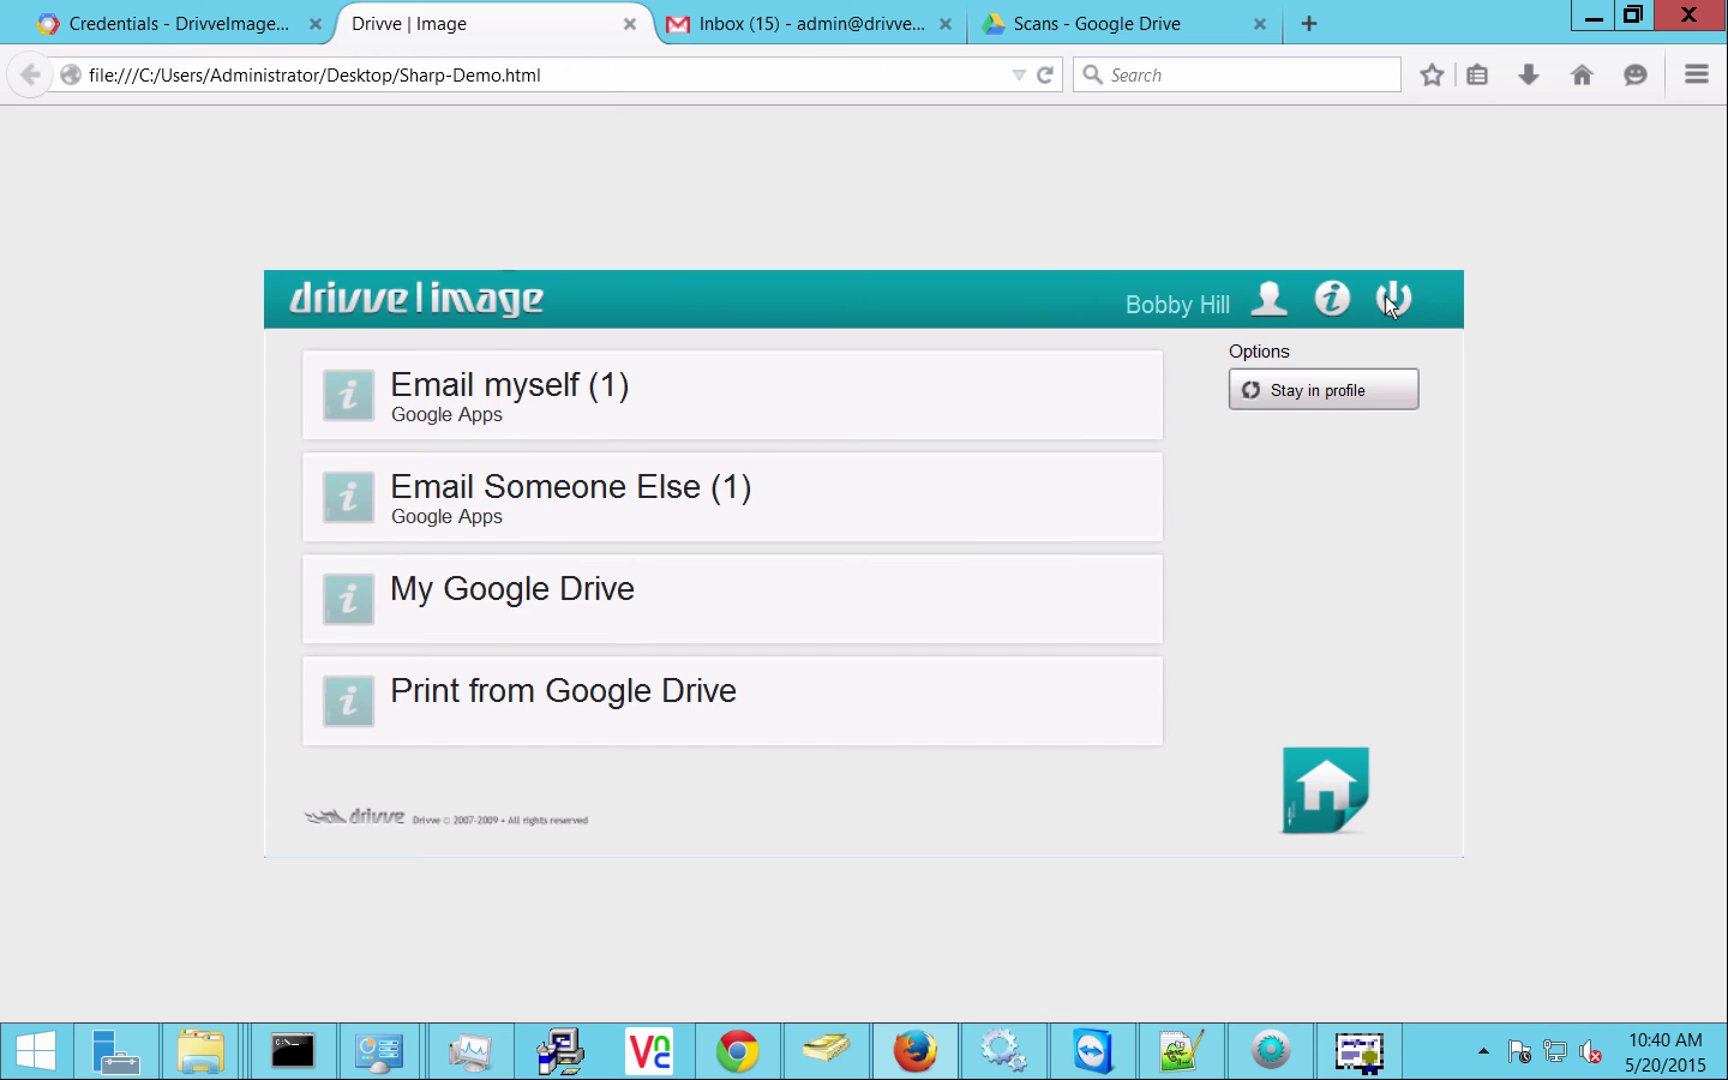
Choose /Scans/Reciept from trip.pdf as the file for the Print from Google Drive profile.
left_click(897, 712)
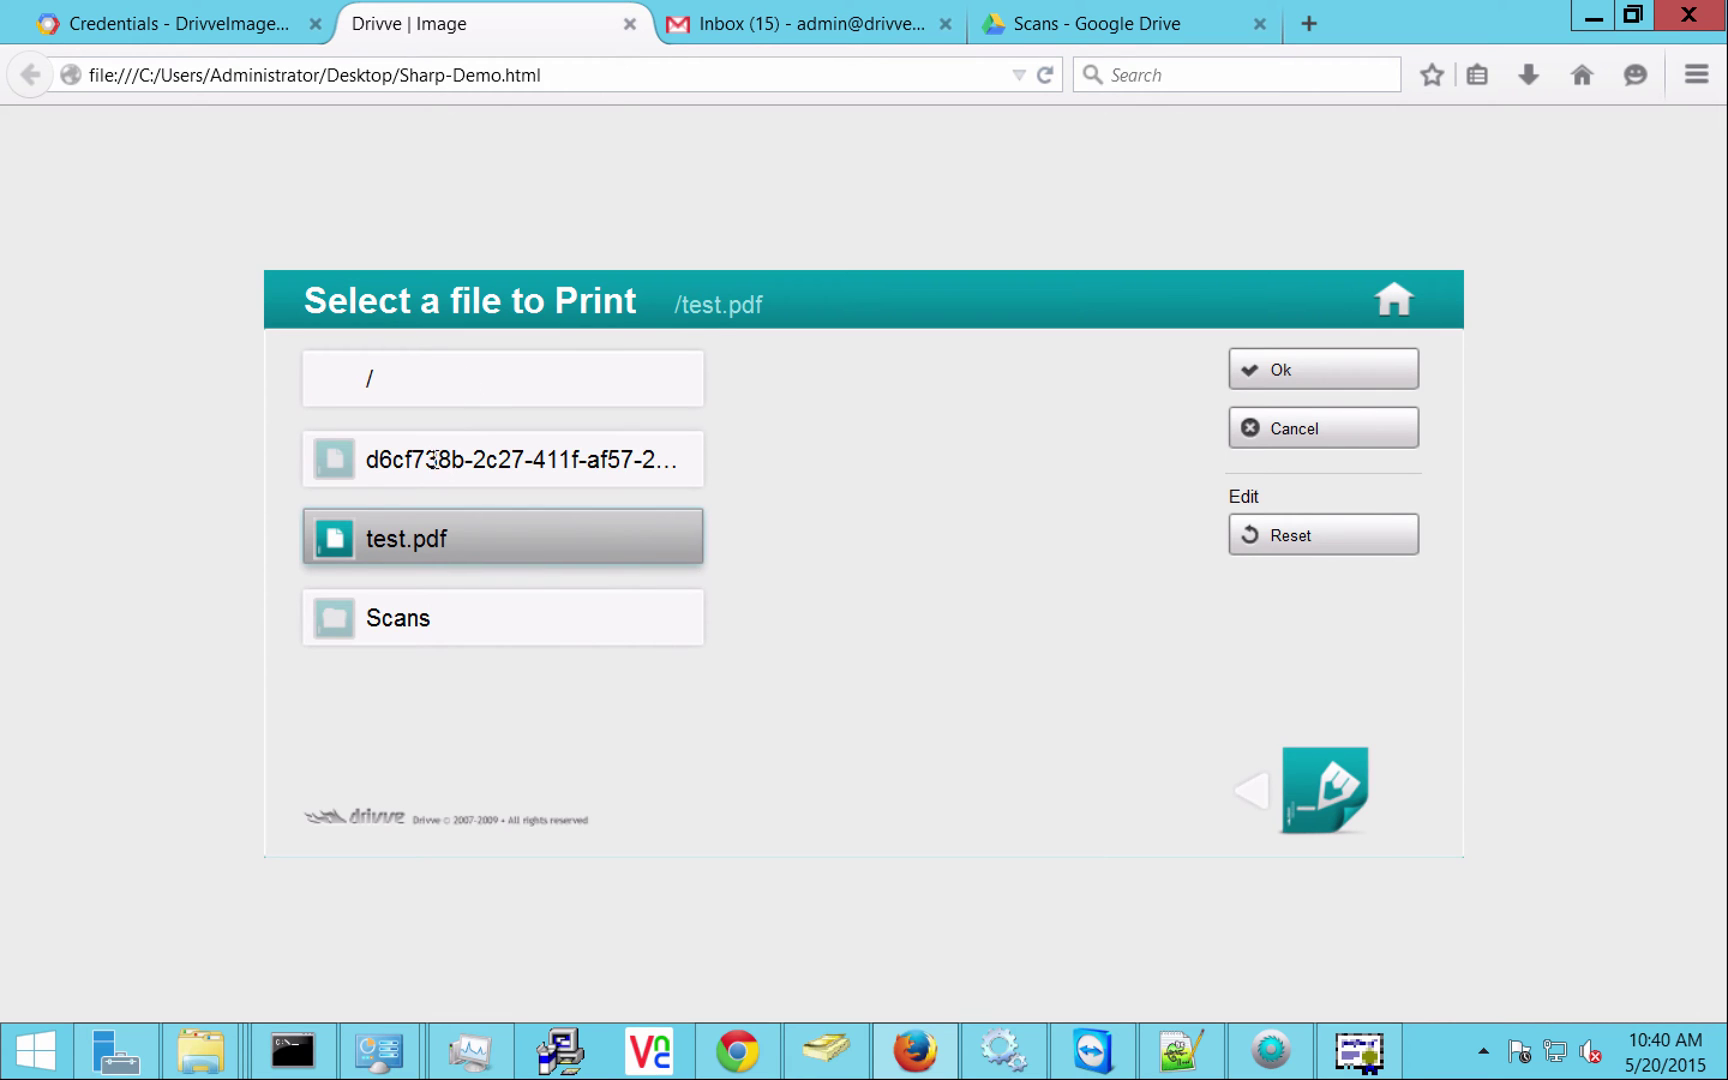
double_click(433, 459)
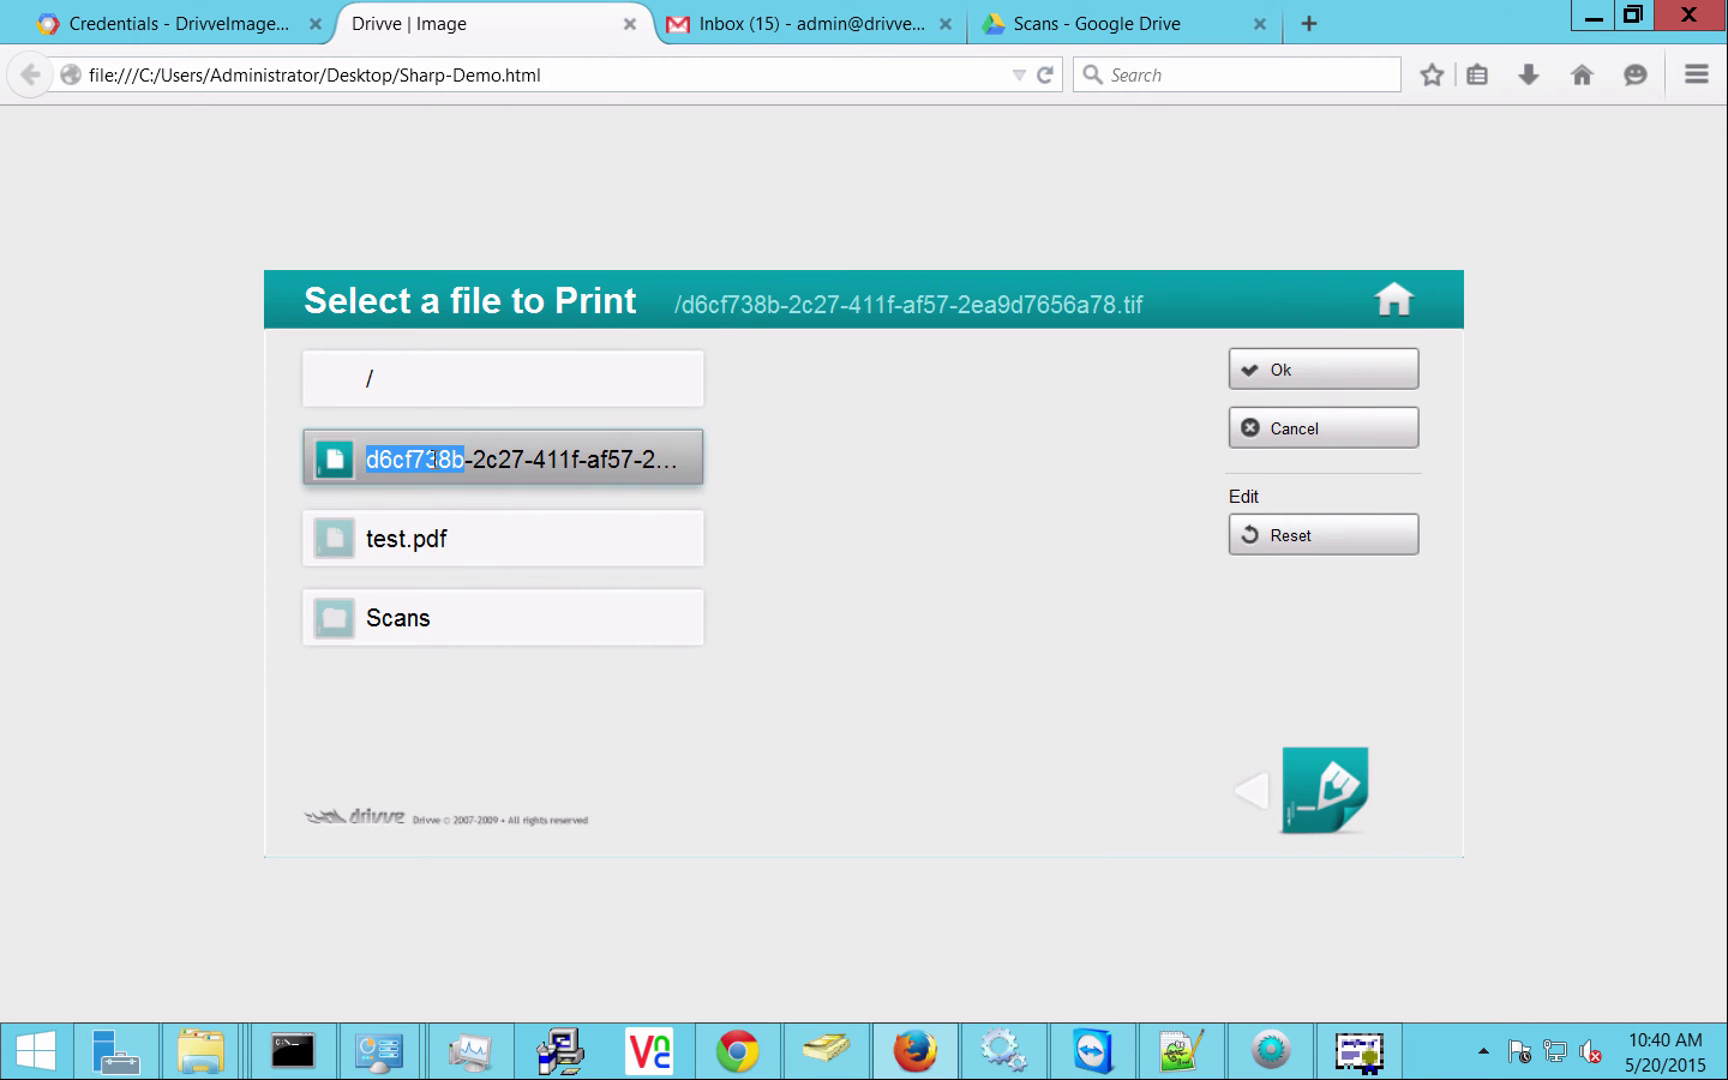
double_click(430, 641)
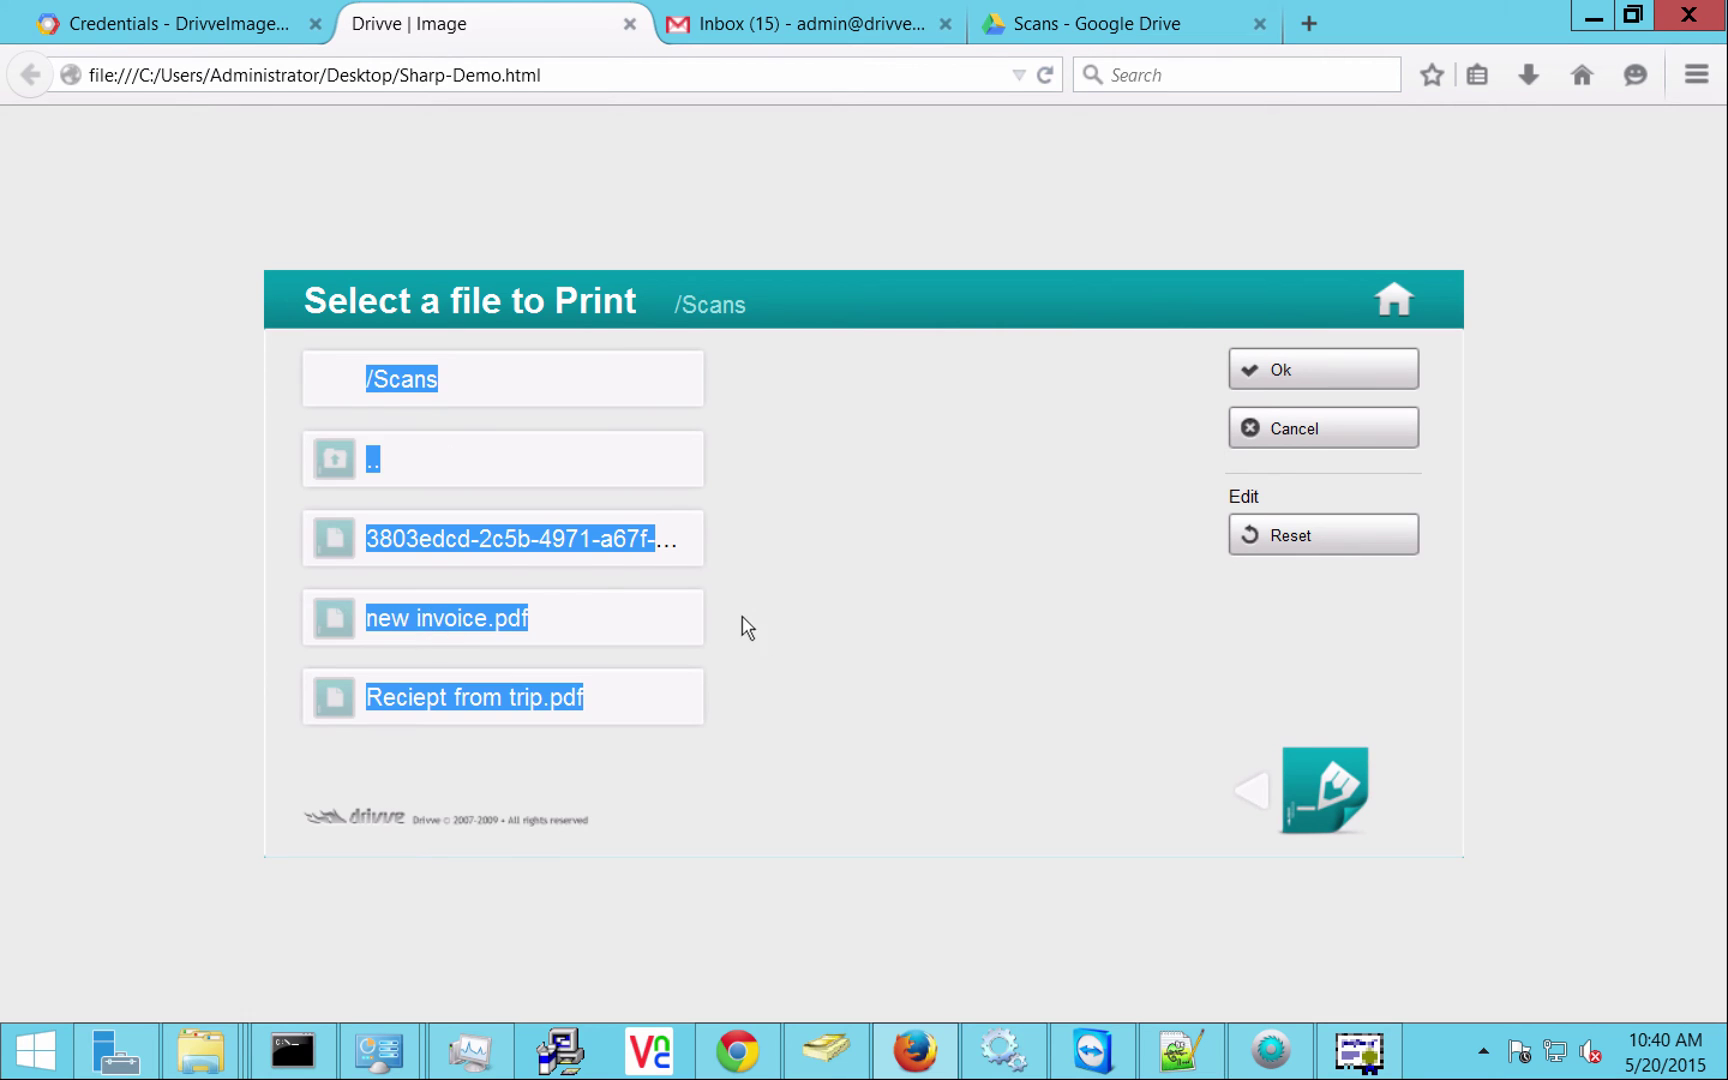
left_click(748, 628)
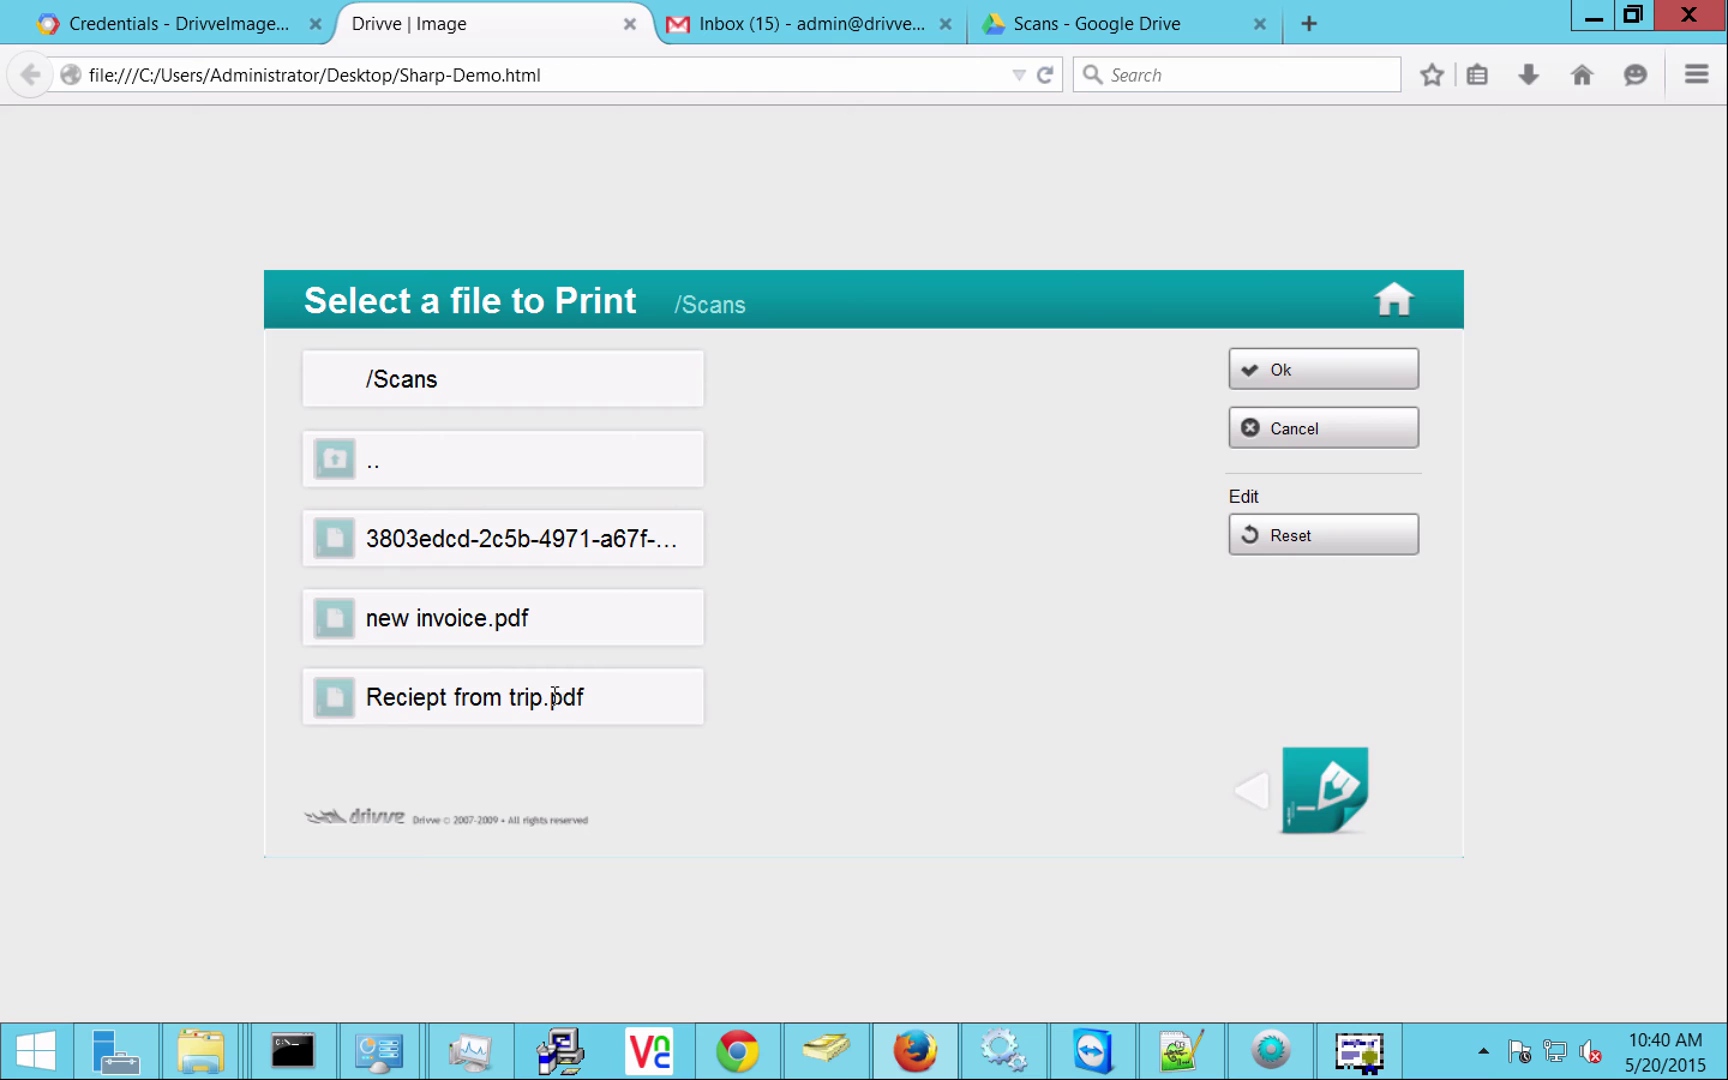
left_click(463, 690)
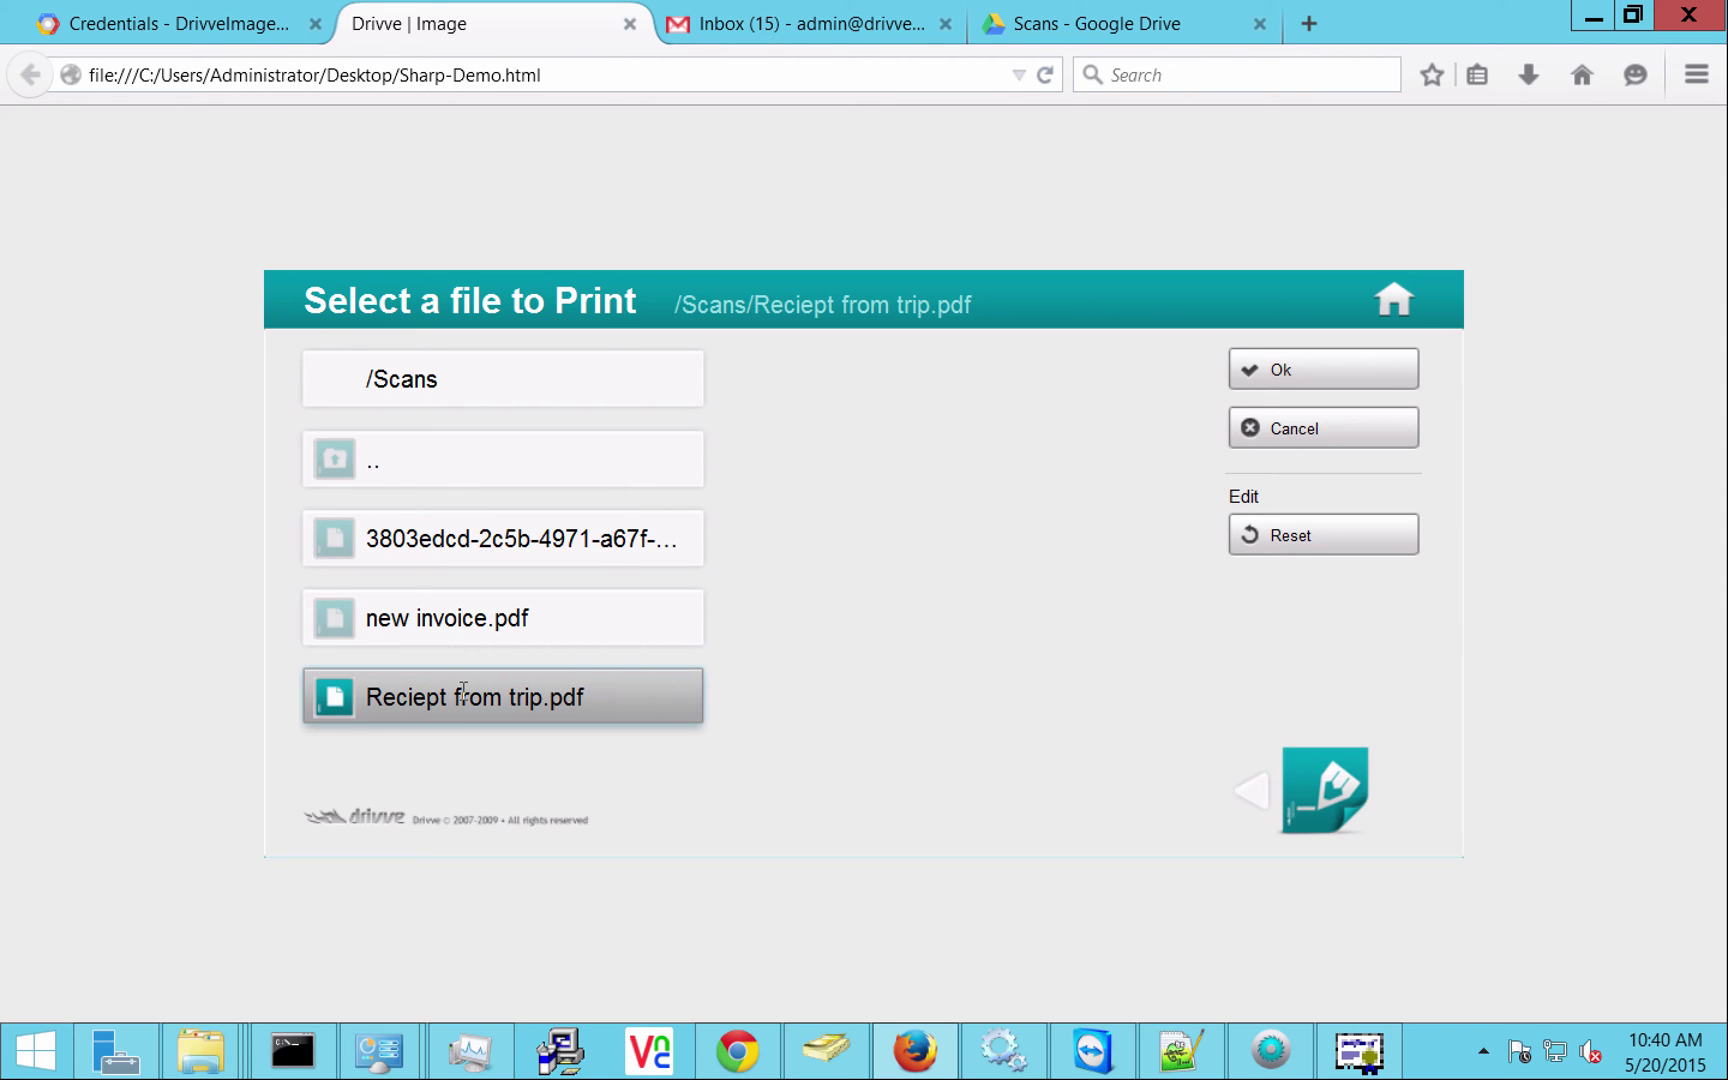
left_click(1258, 373)
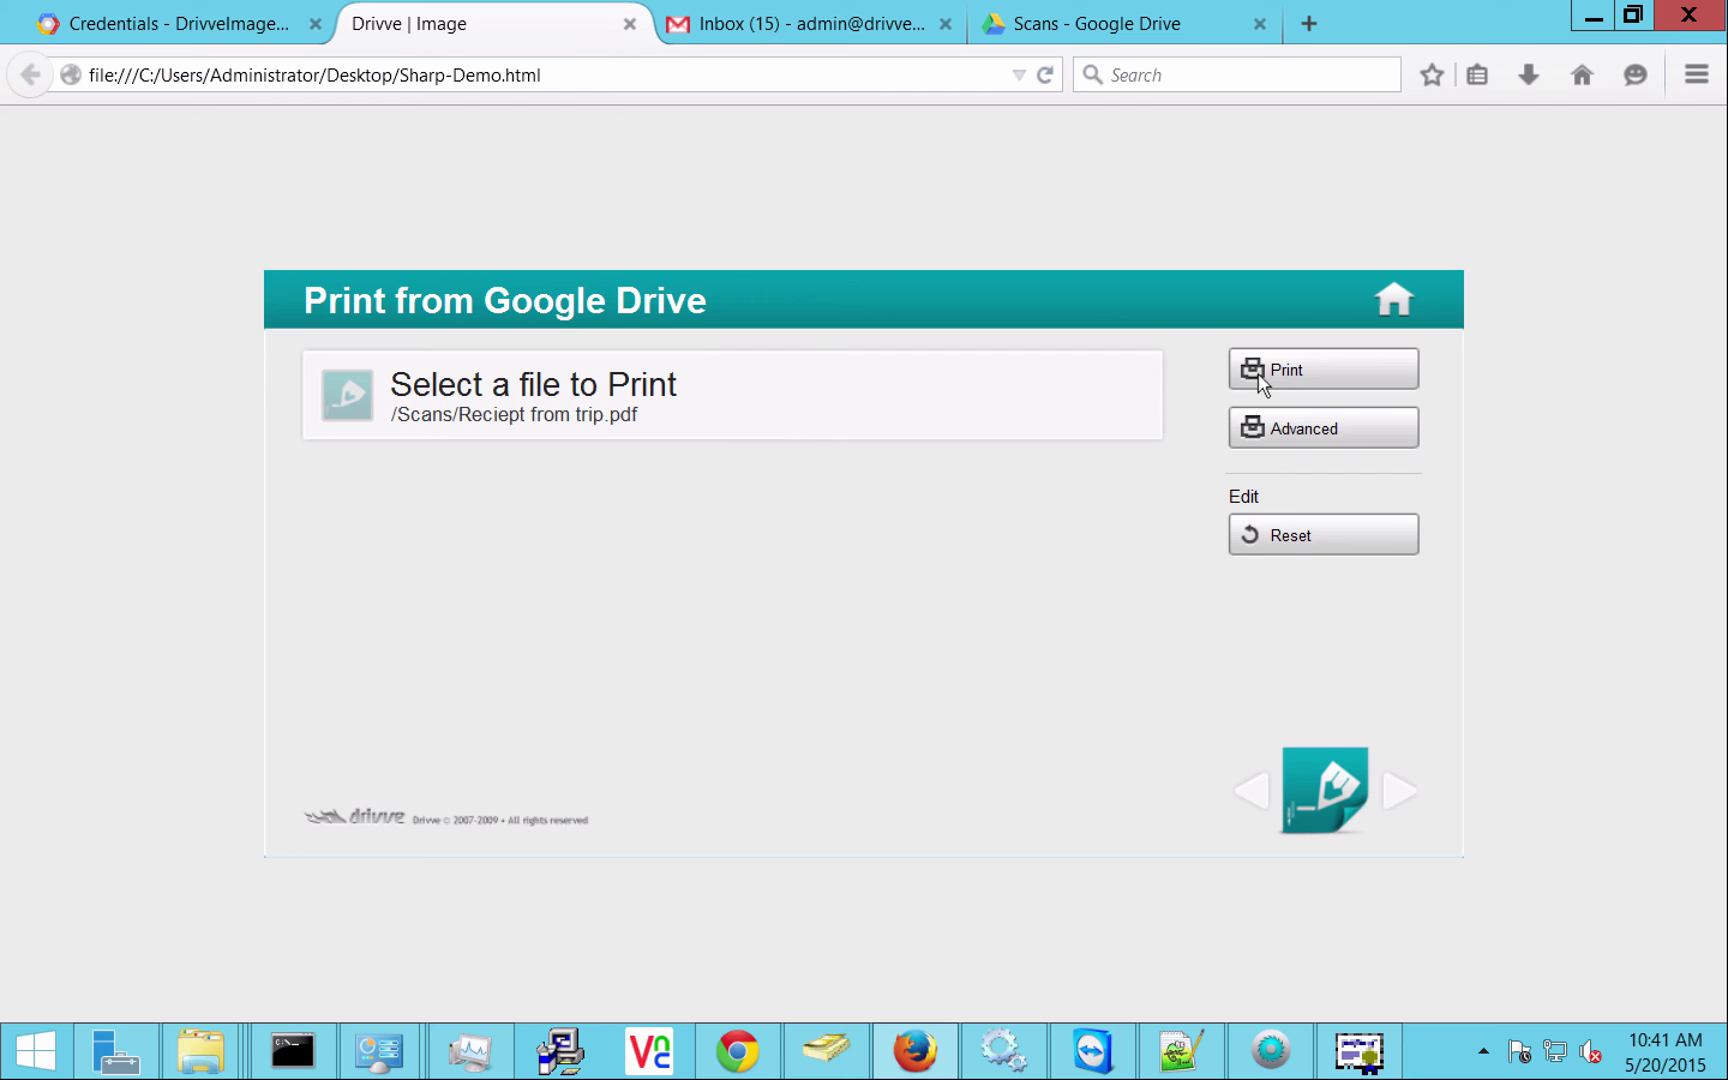
In the advanced print options, set copies to 1 and print the receipt.
left_click(1260, 380)
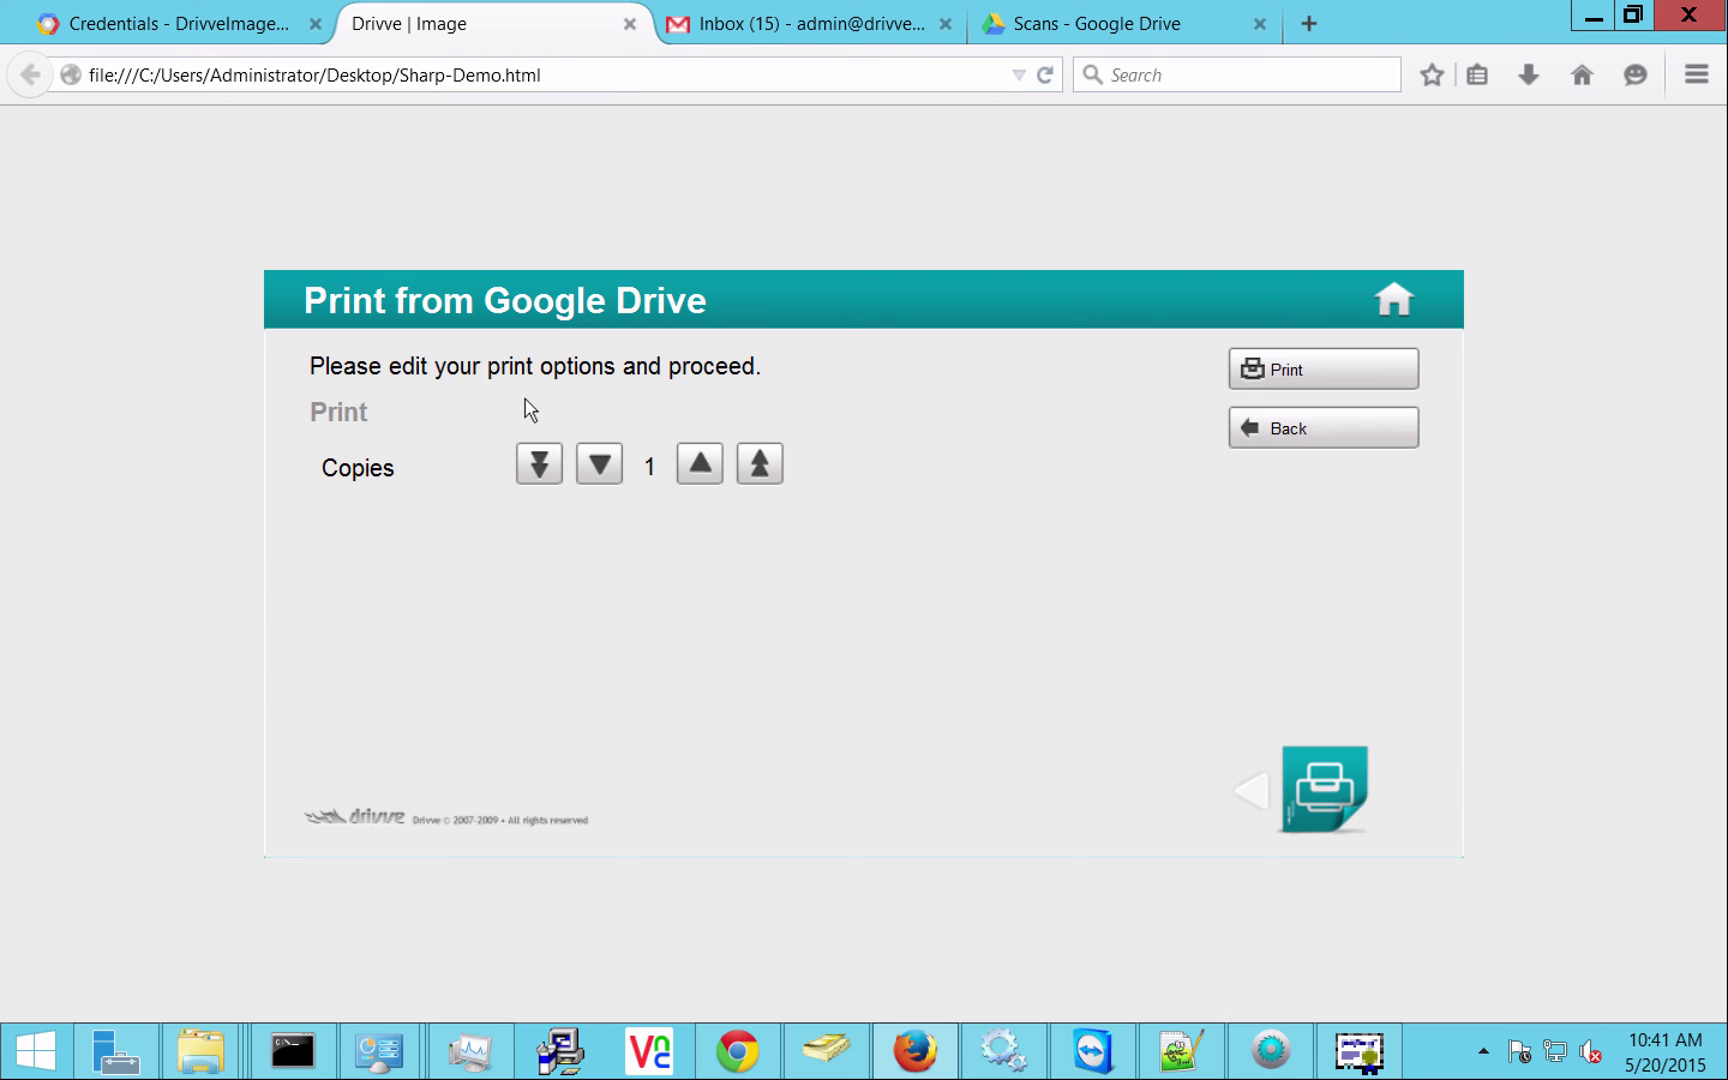
double_click(700, 463)
double_click(606, 461)
left_click(1319, 379)
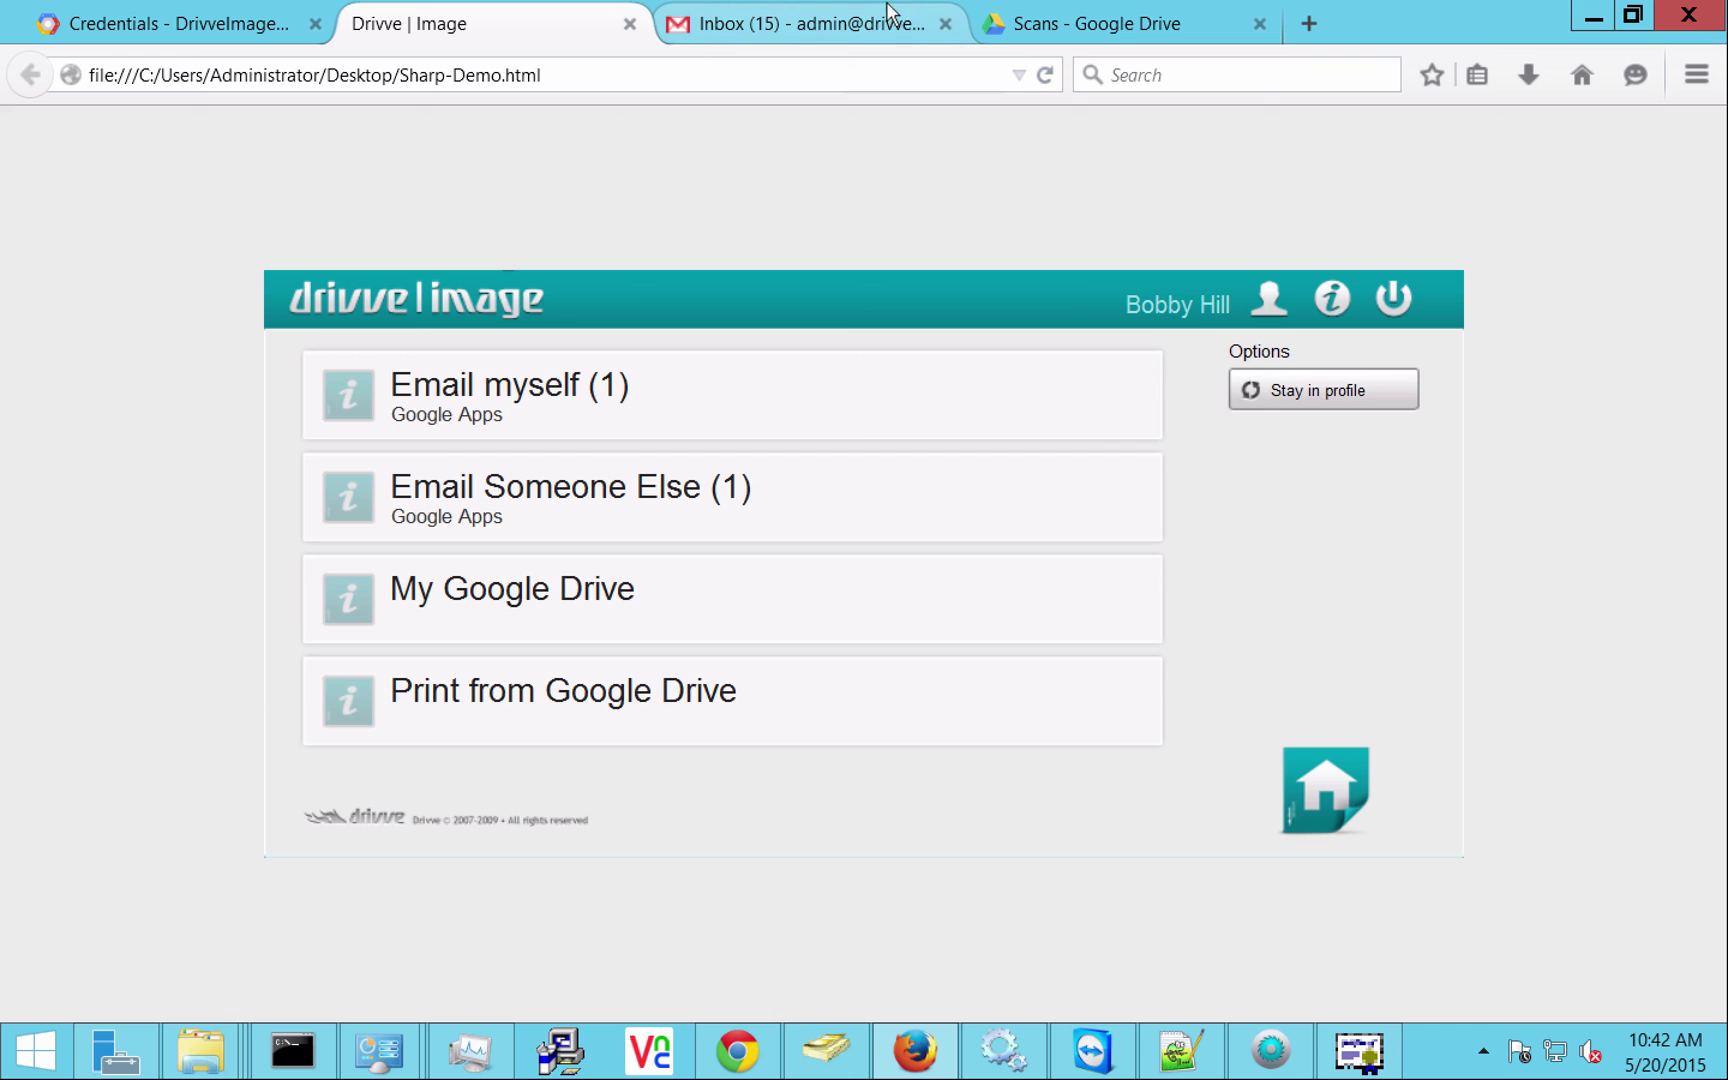
Open Gmail's Sent Mail folder to find the Drivve Image test e-mail.
left_click(832, 28)
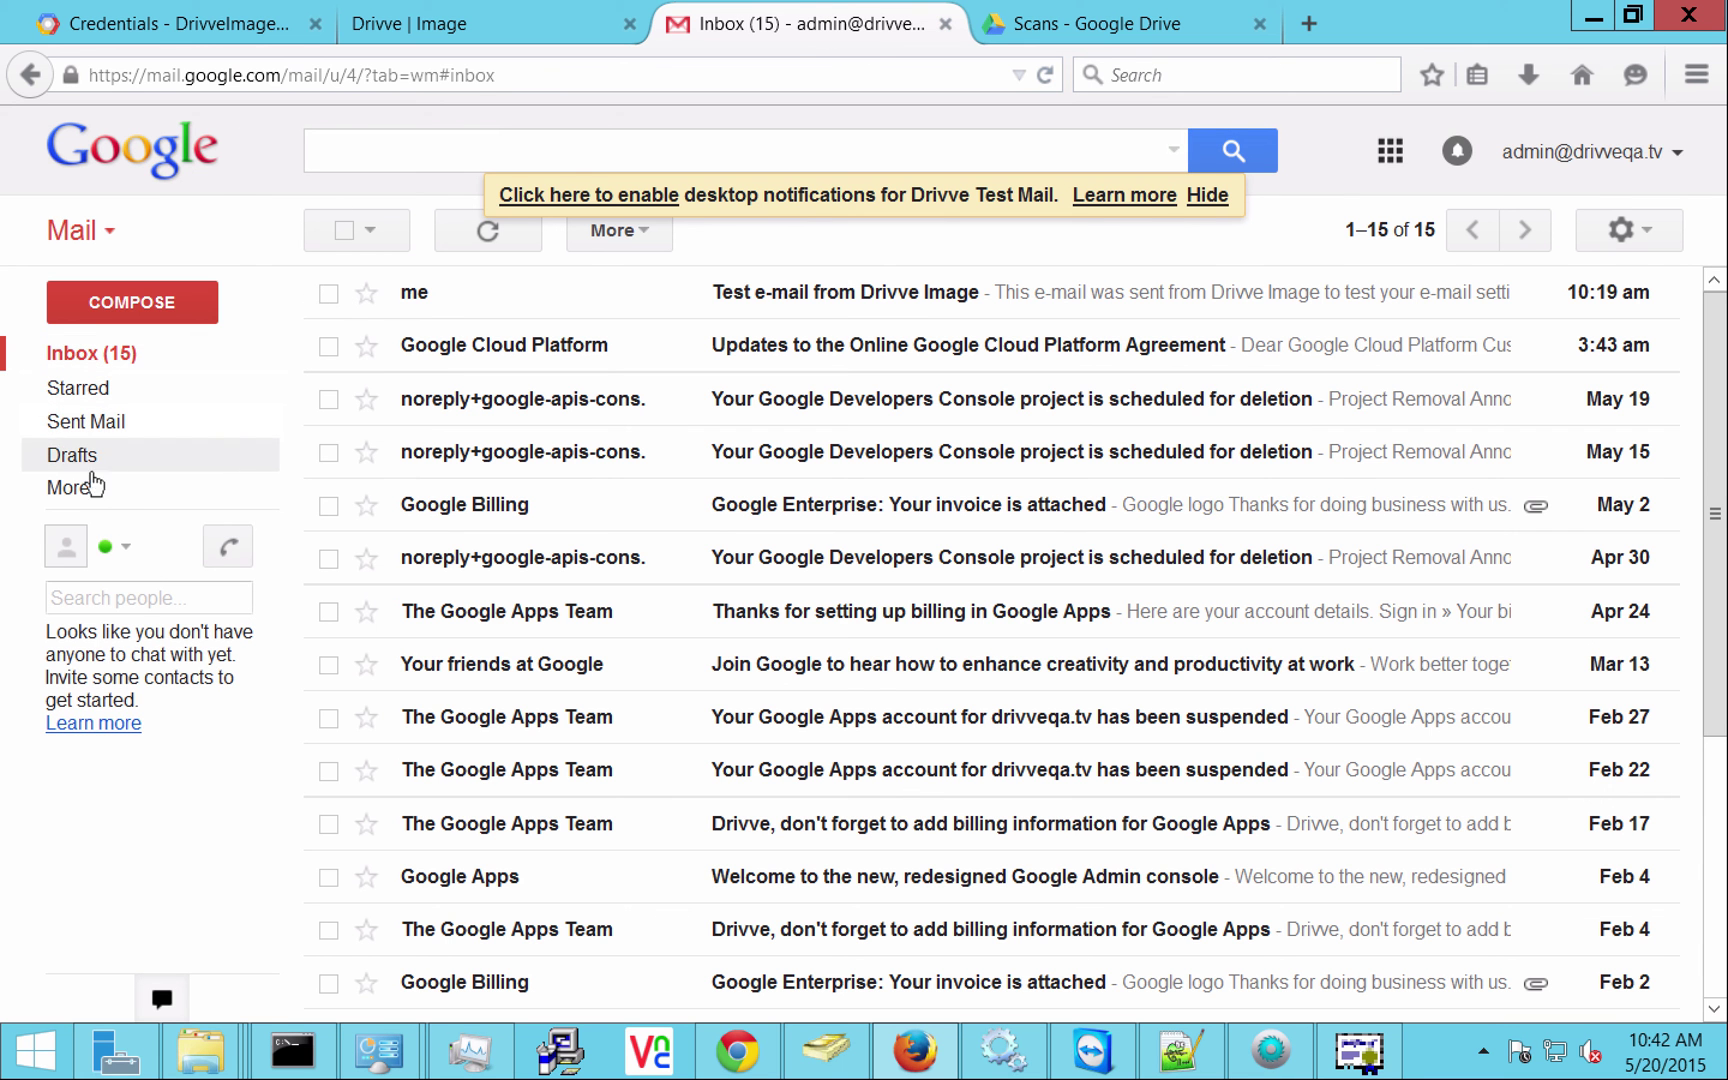
left_click(86, 424)
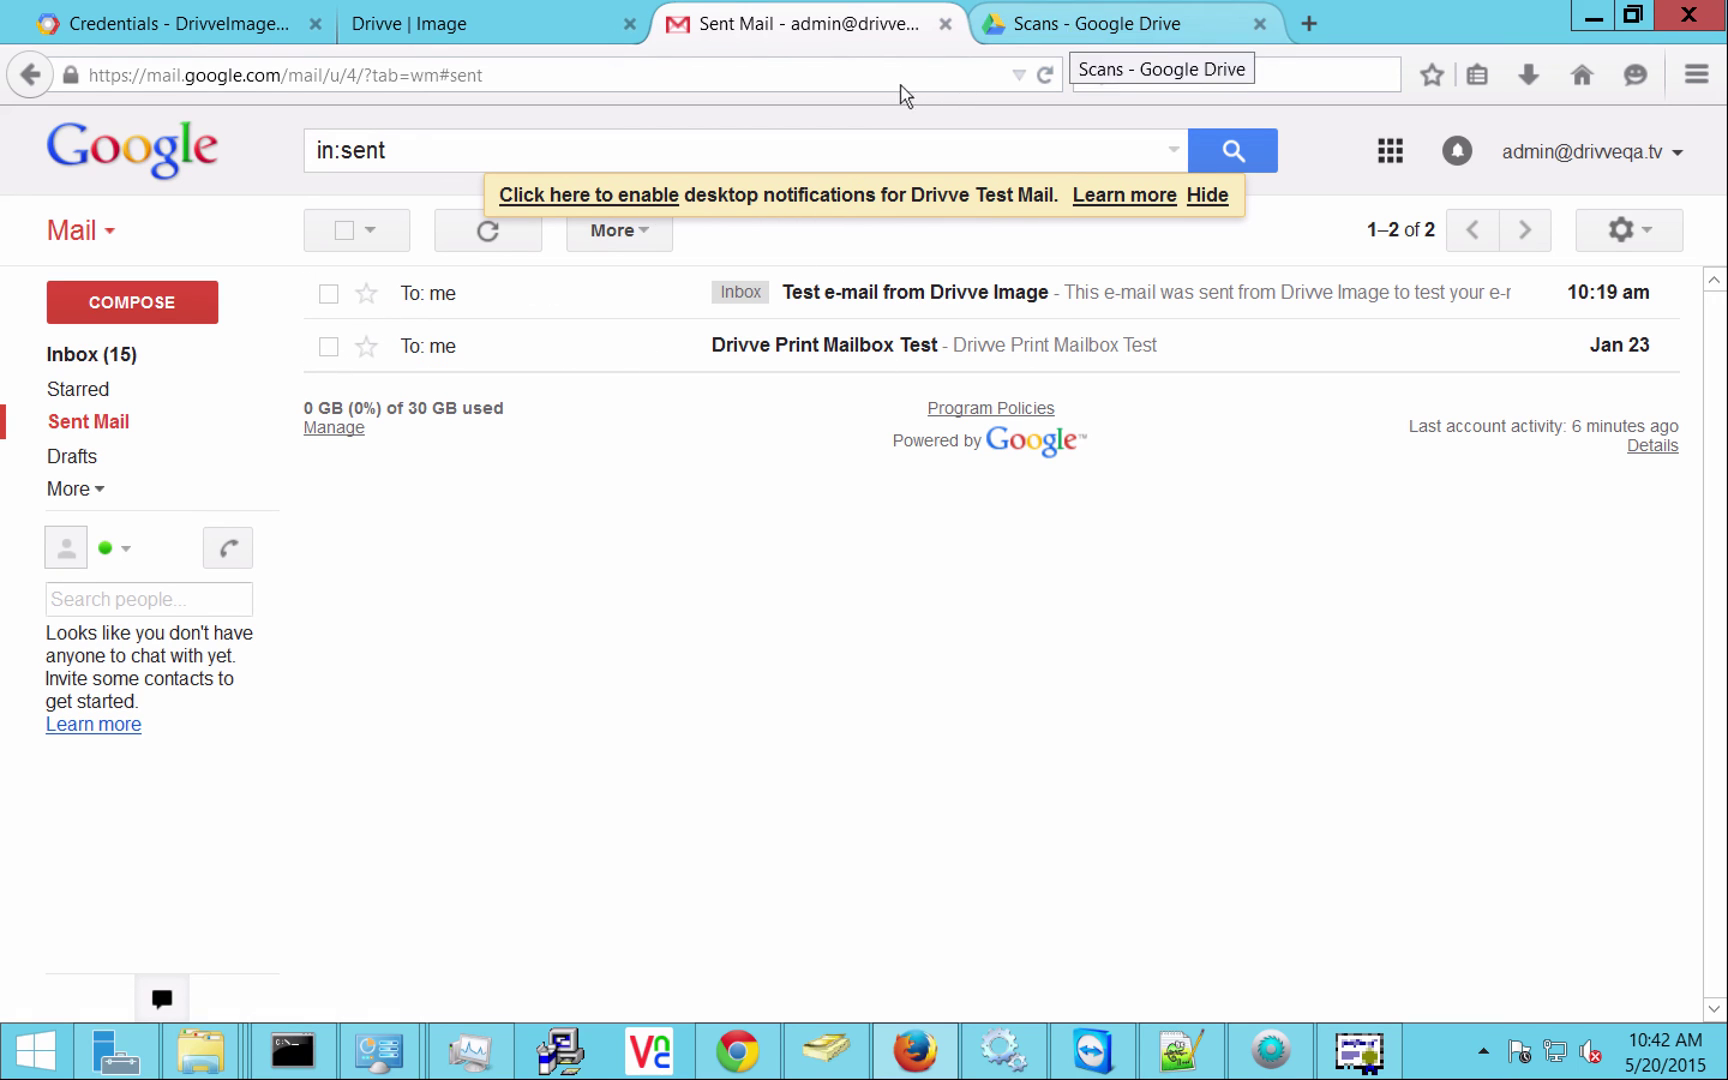
Confirm Reciept from trip.pdf is in the Drive Scans folder, then return to My Drive.
left_click(1147, 30)
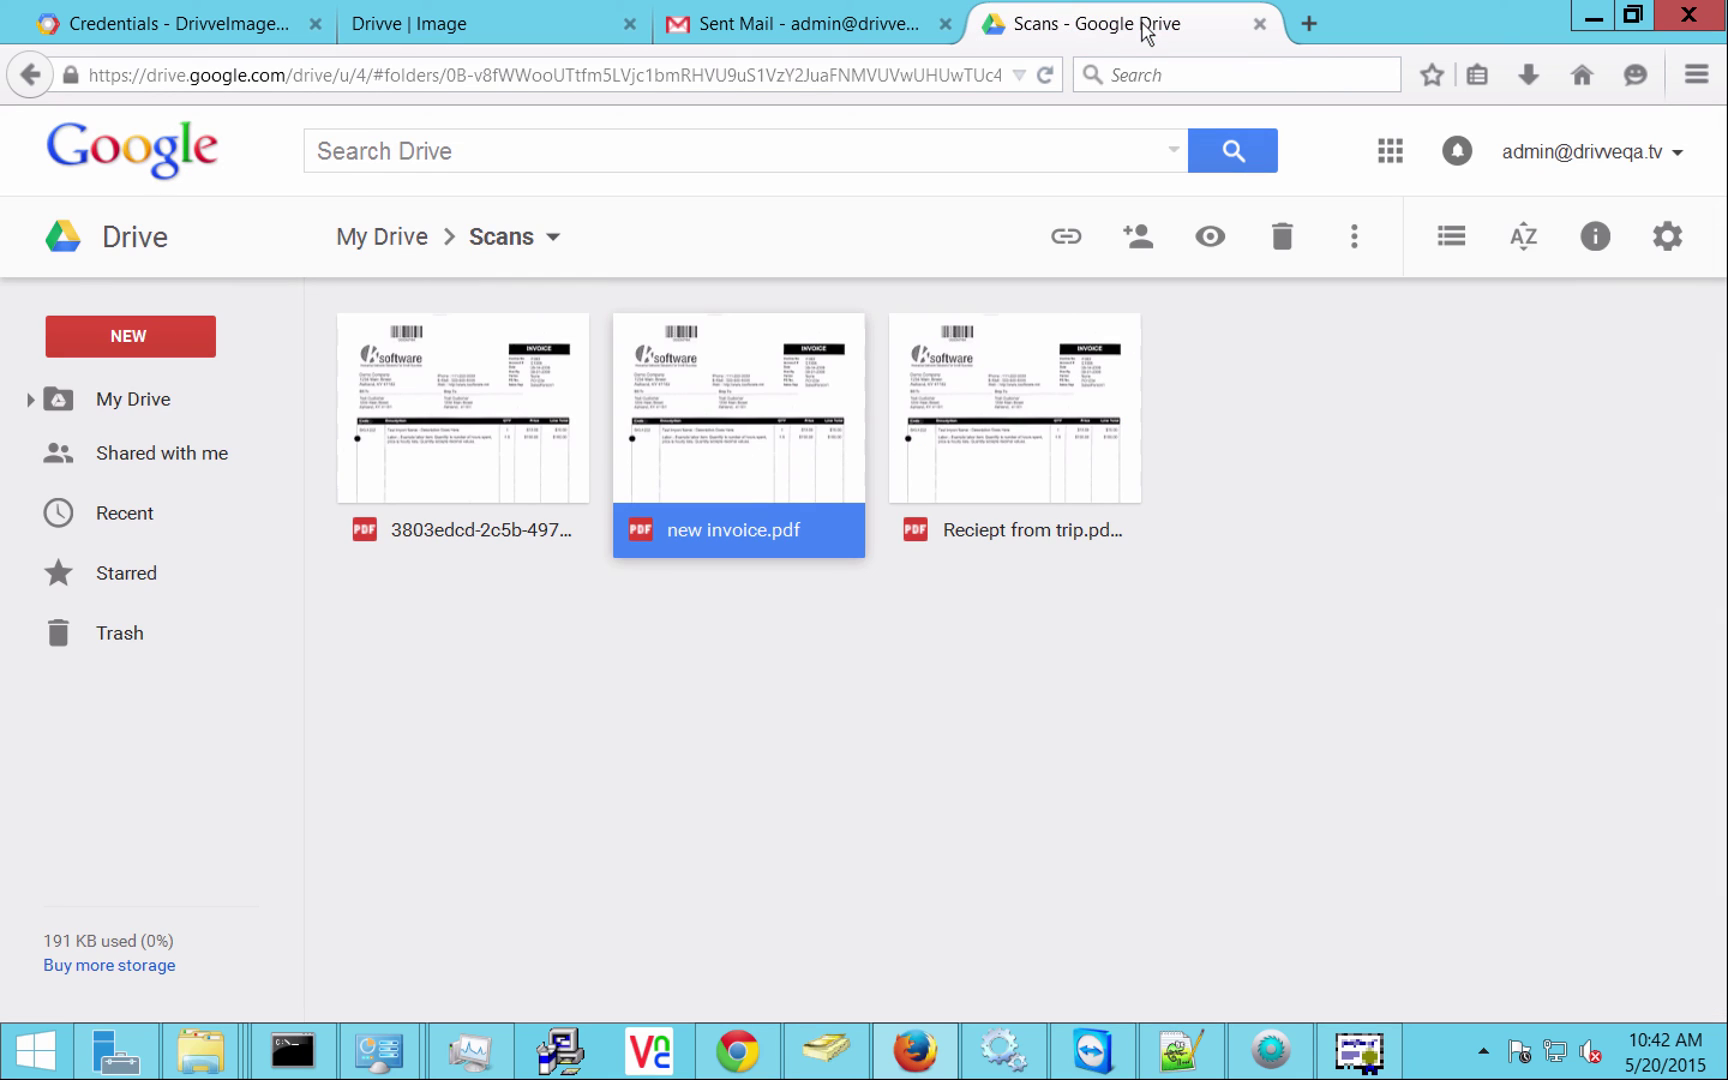
left_click(383, 252)
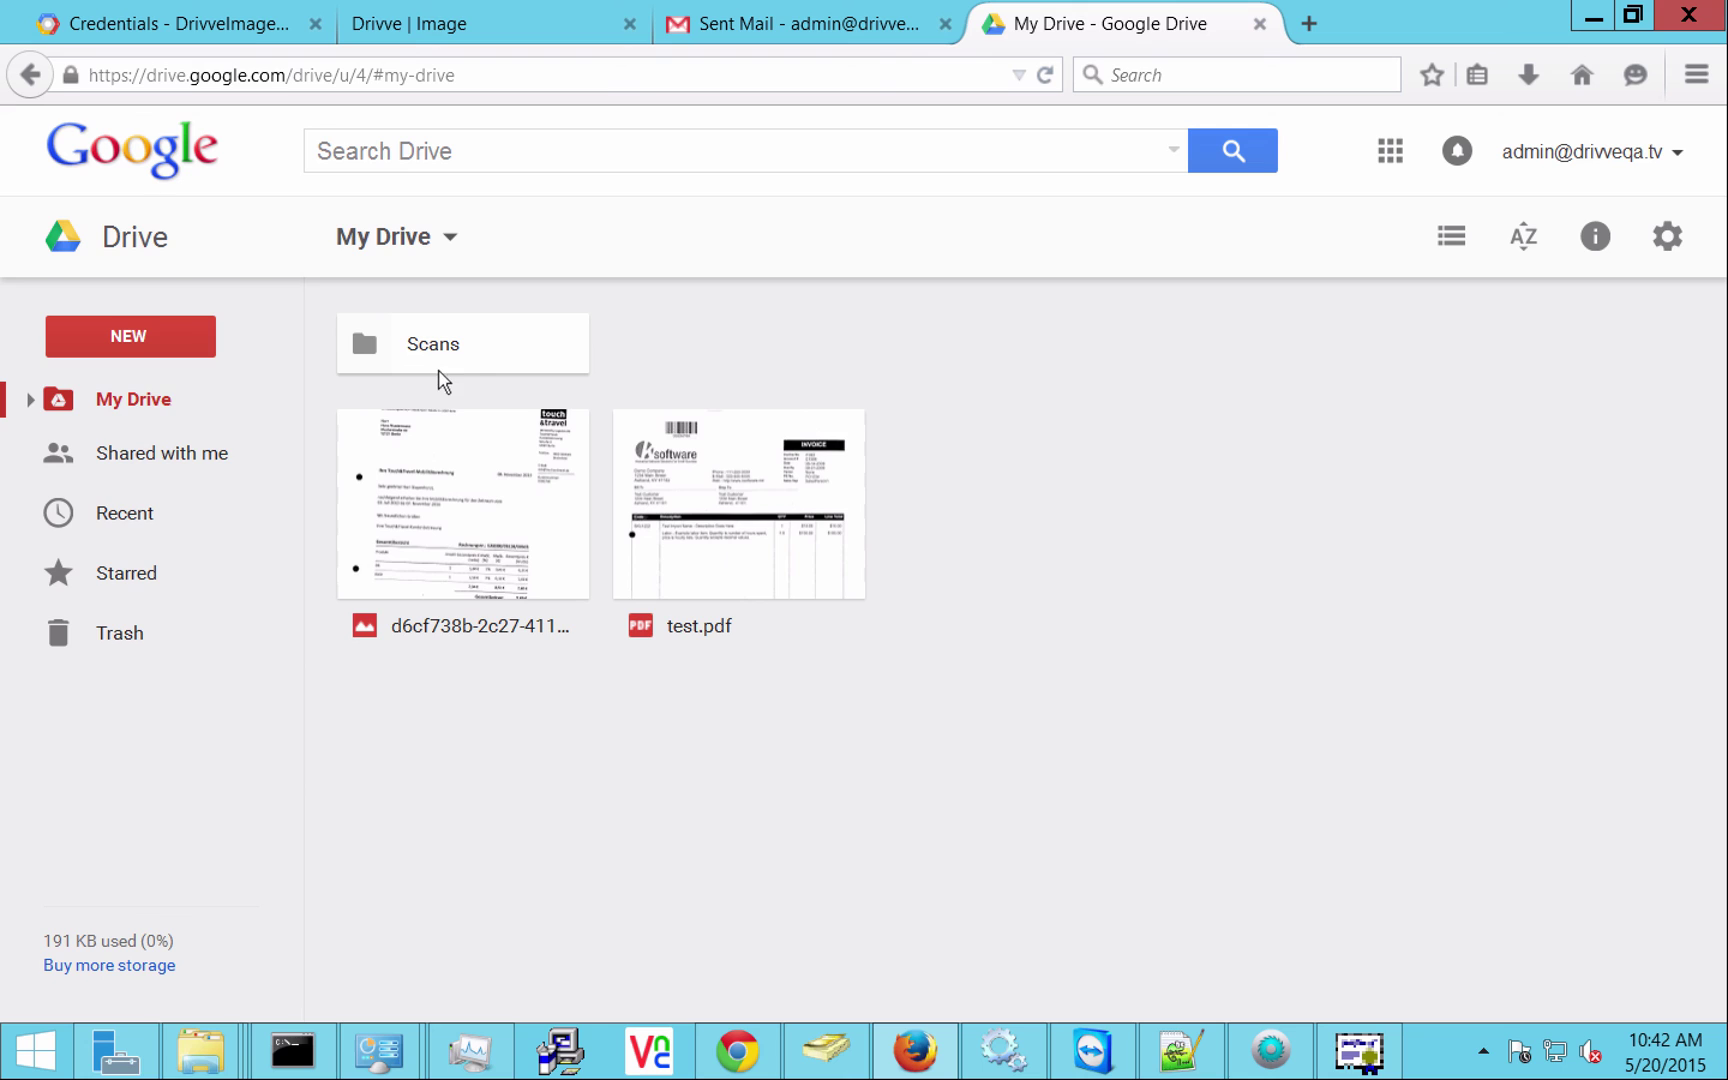
double_click(506, 344)
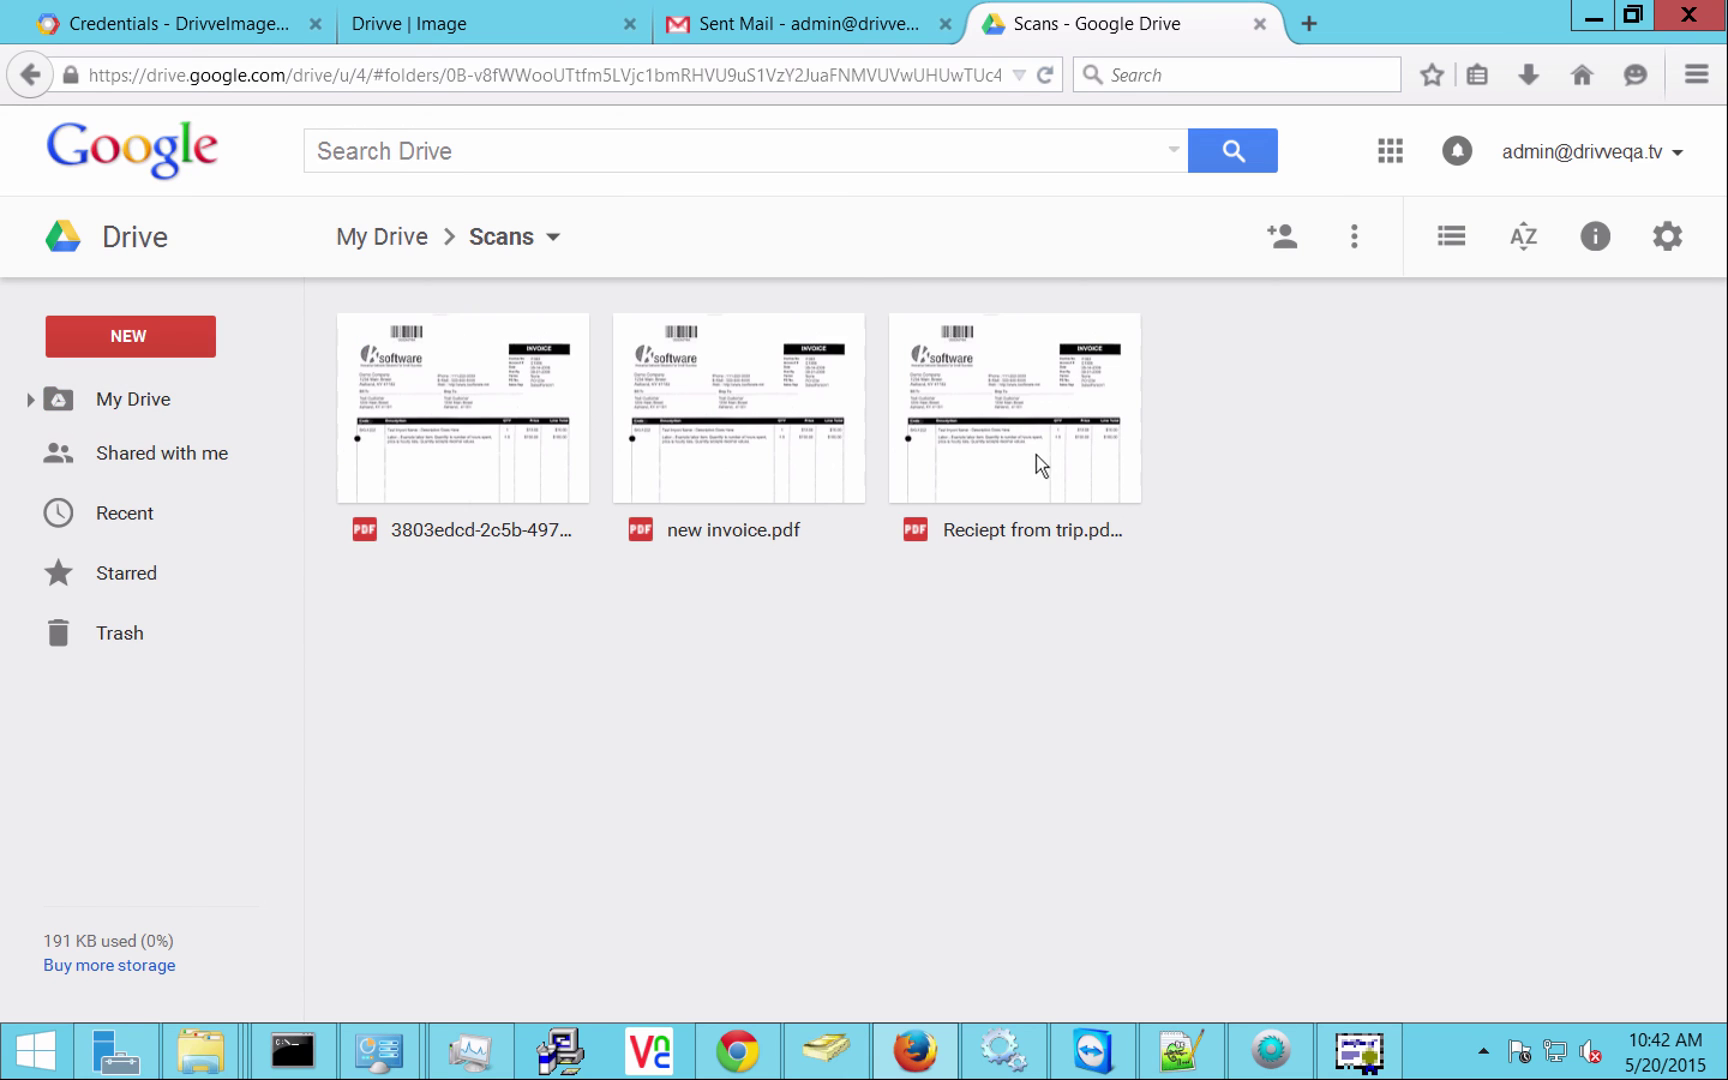
left_click(998, 440)
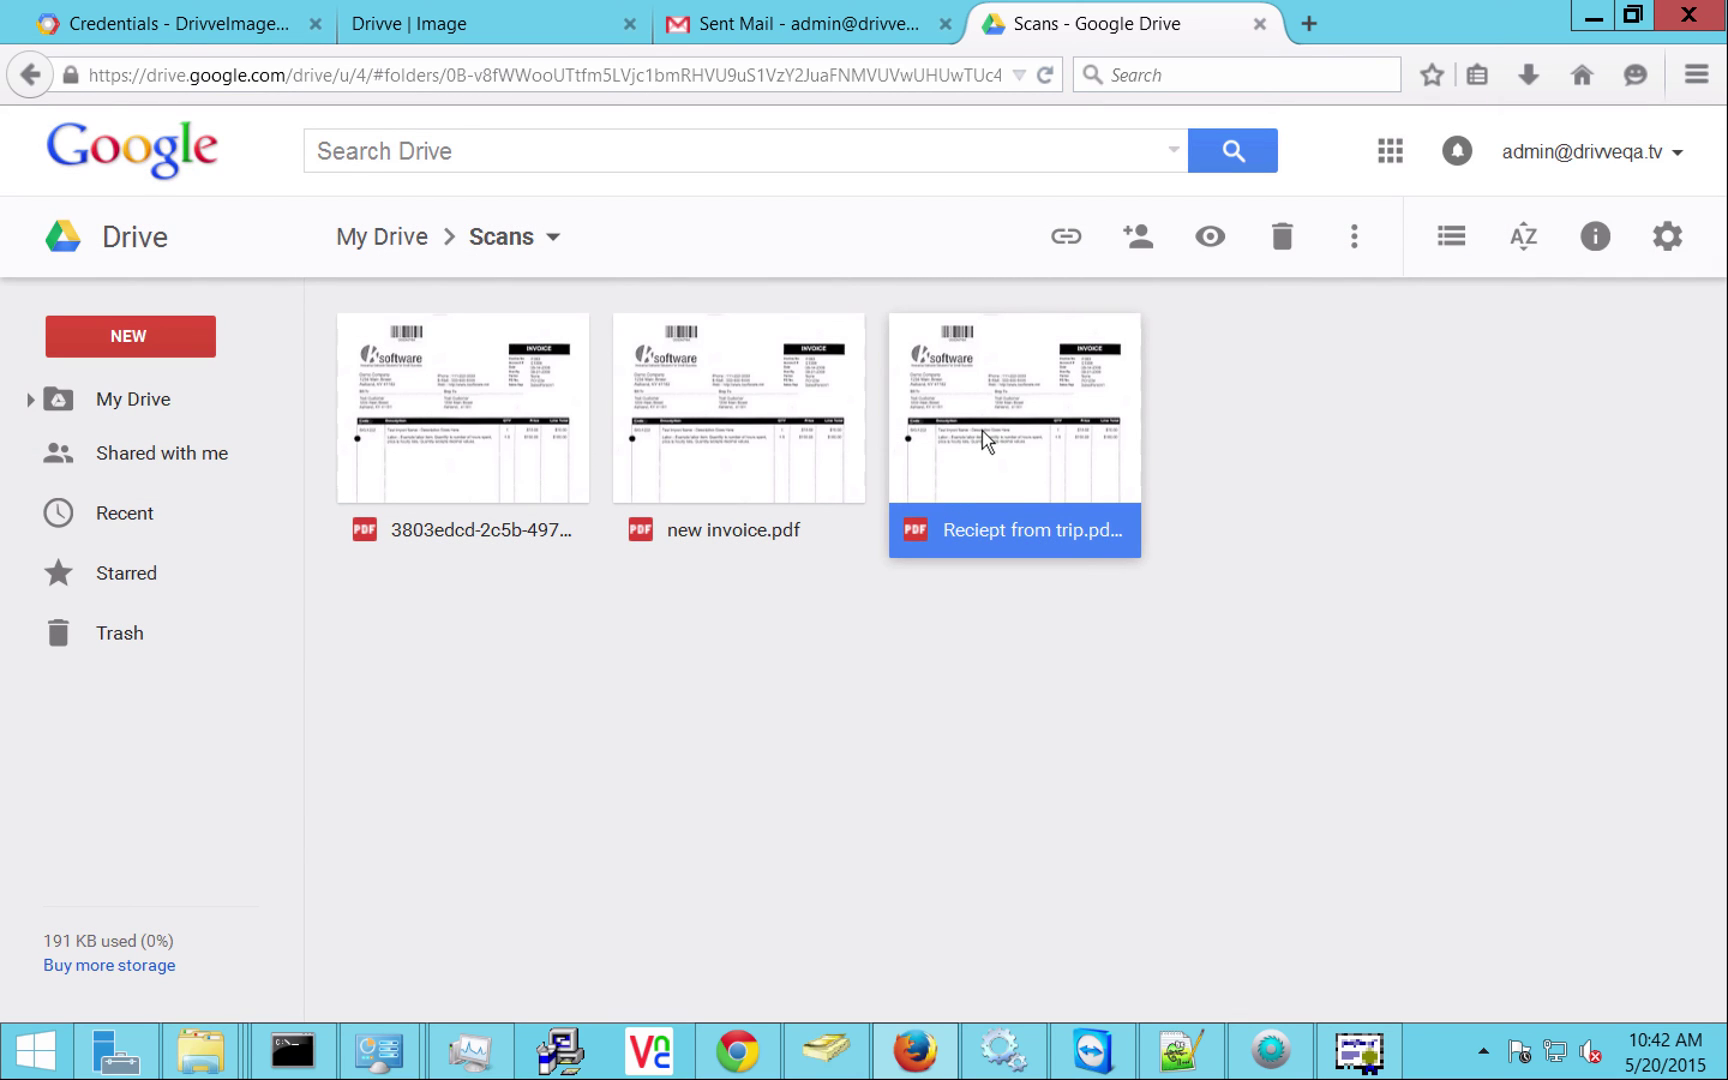
left_click(995, 648)
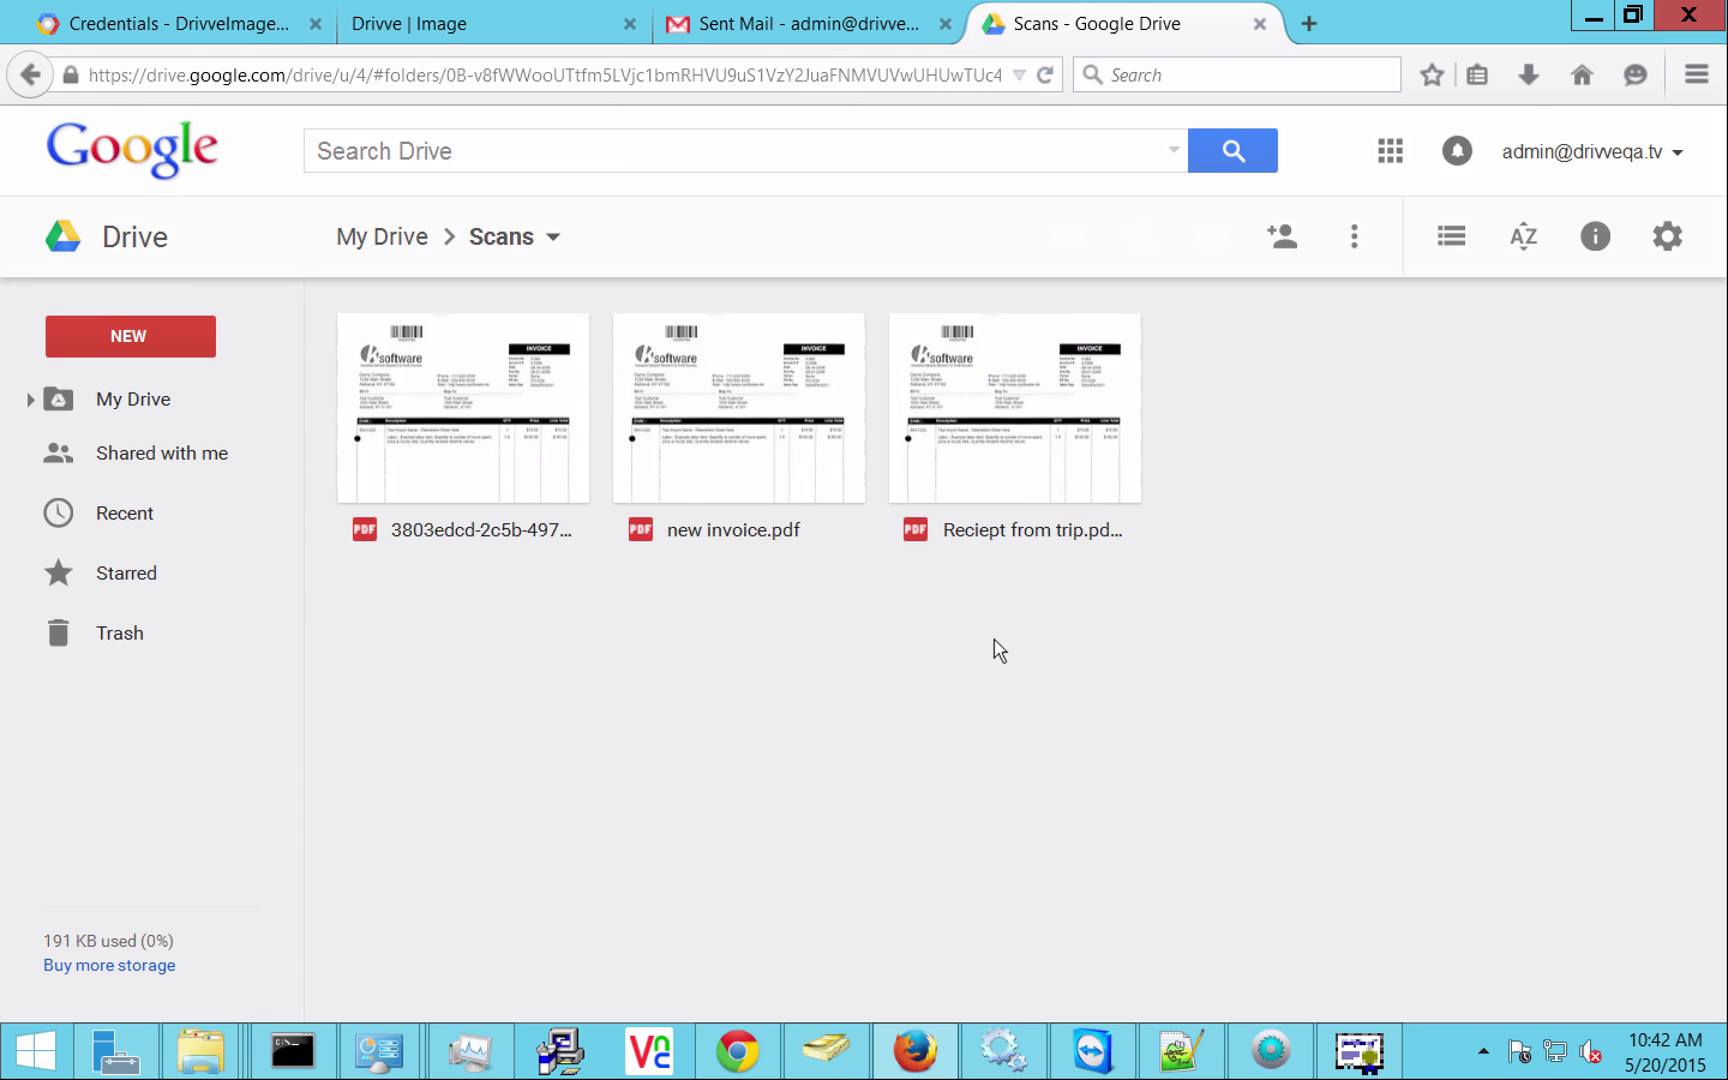
left_click(367, 250)
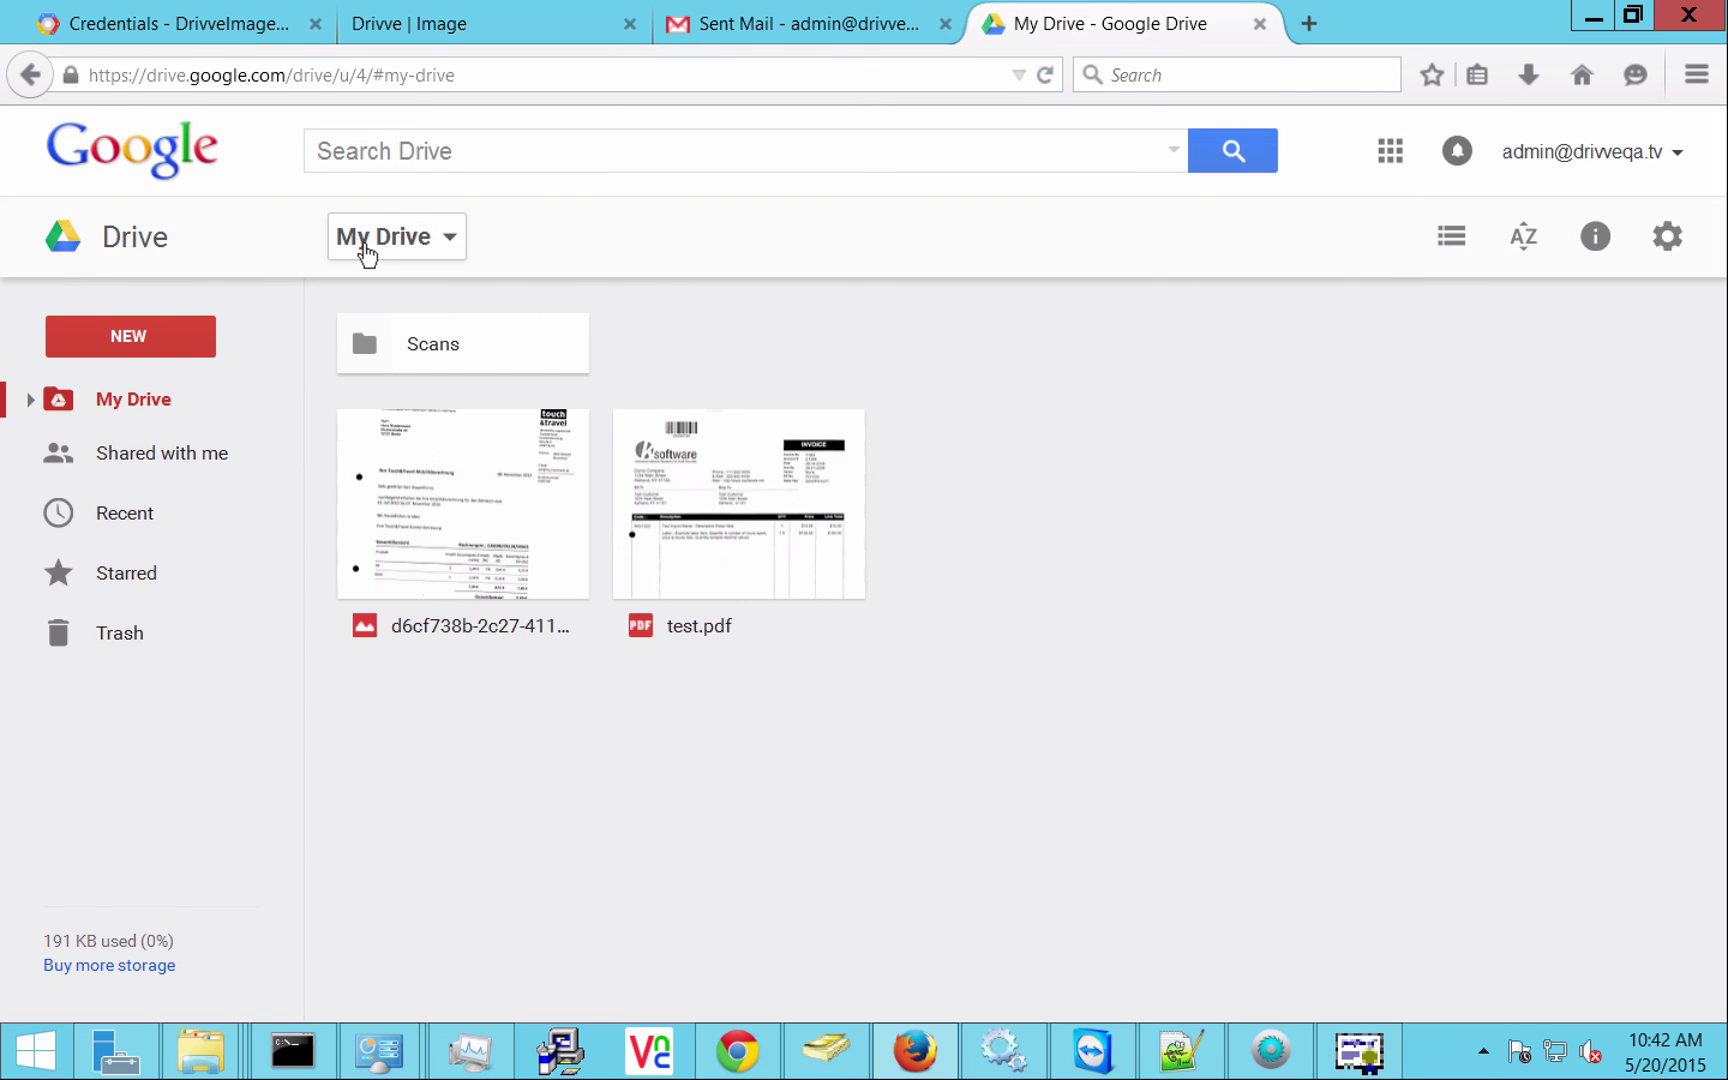